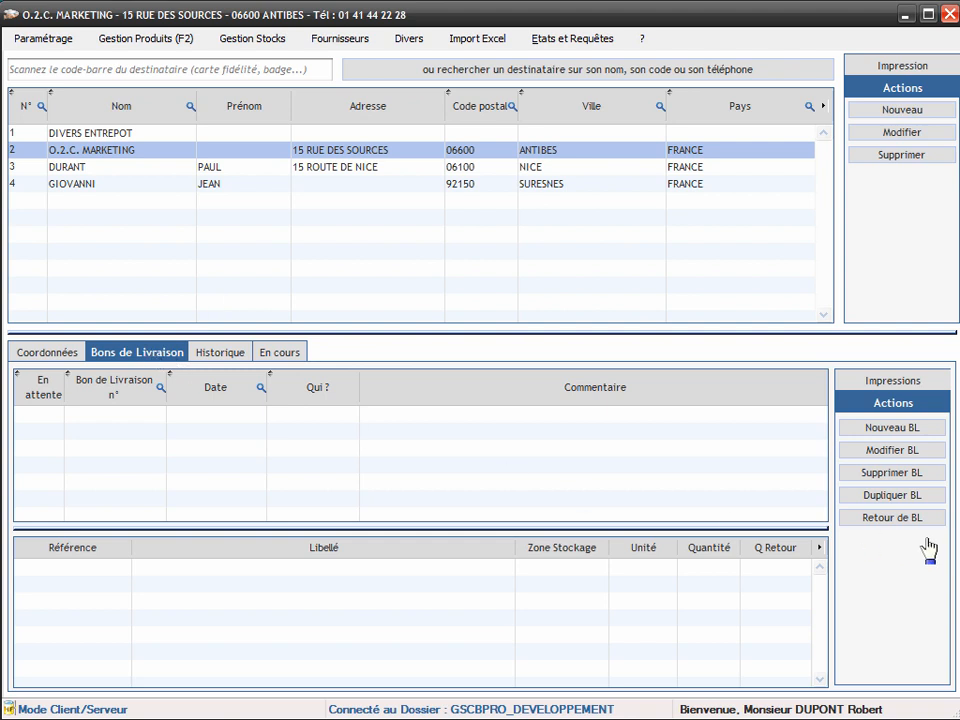
left_click(898, 432)
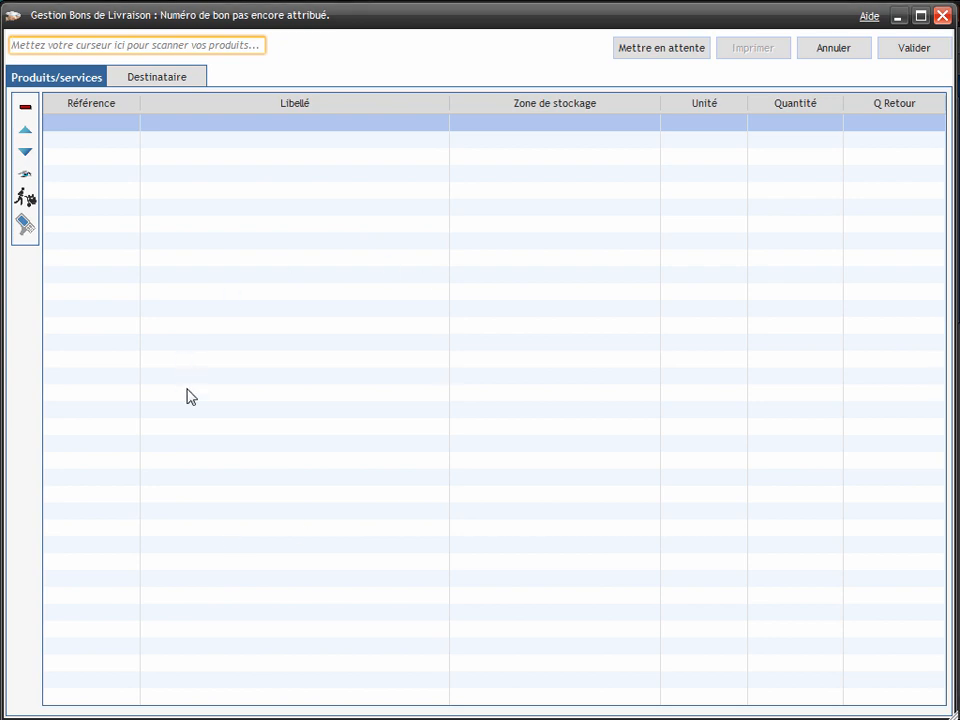
type("112060716085920")
key("Return")
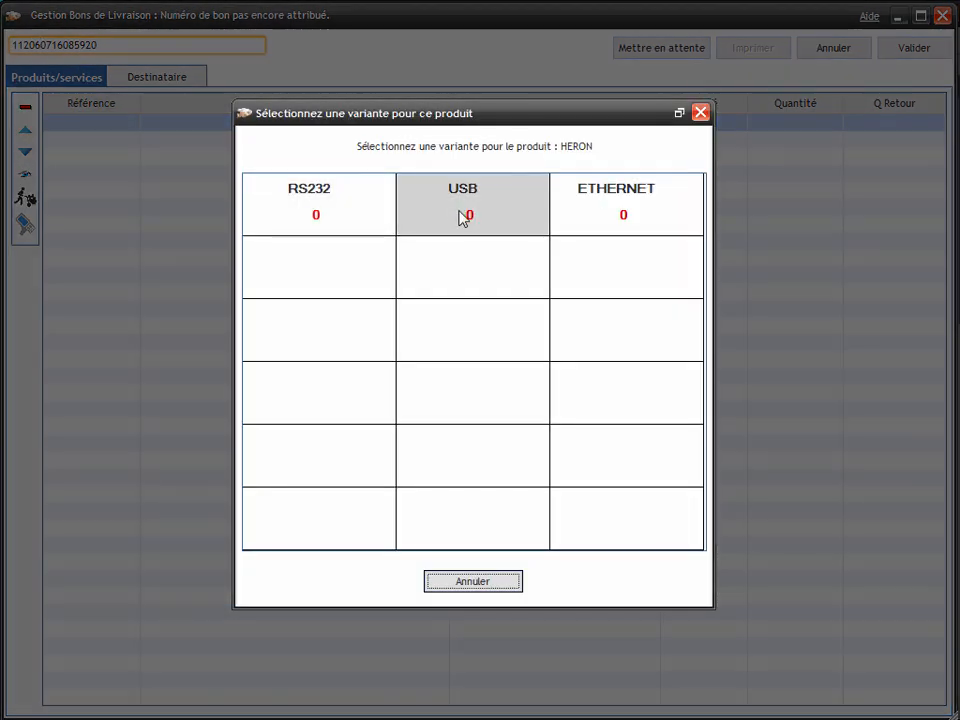
left_click(463, 218)
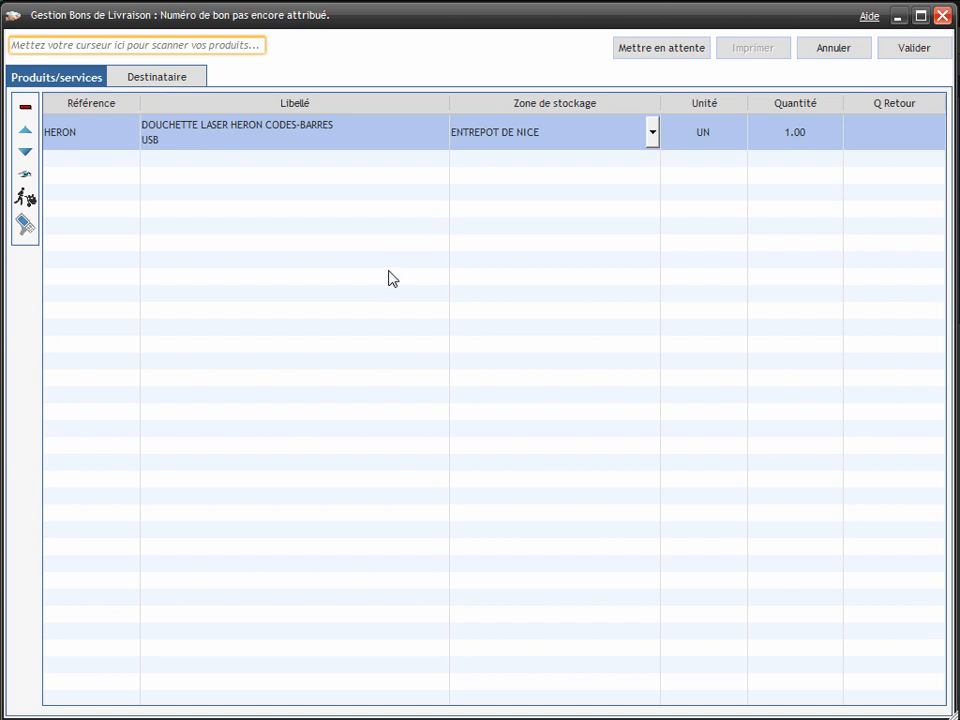
type("112060716085901")
key("Return")
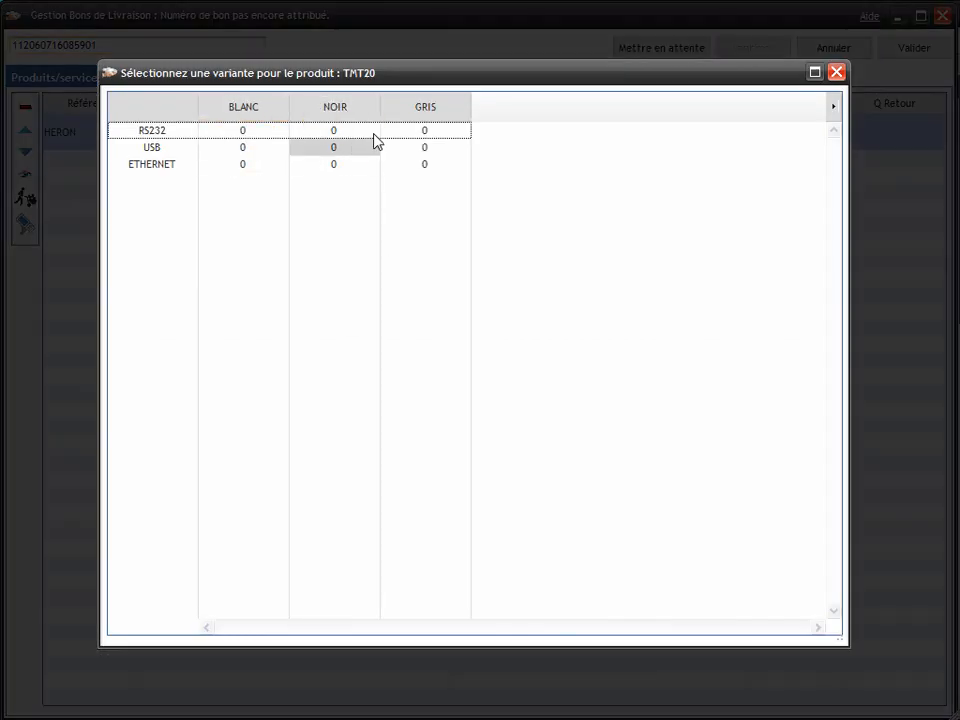
left_click(313, 150)
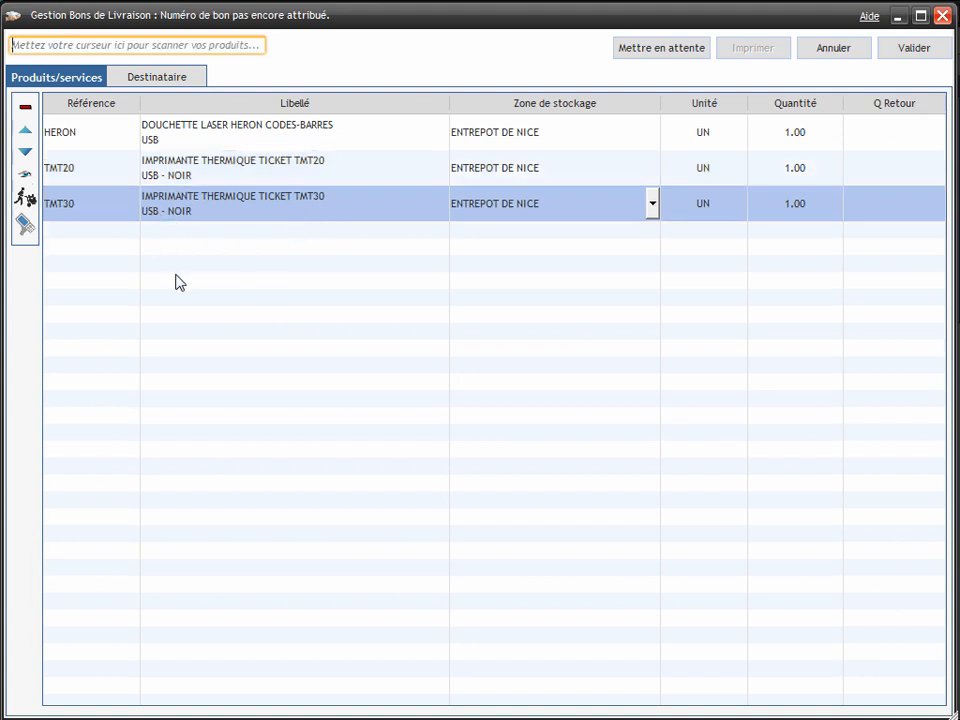
type("21901311851")
key("Return")
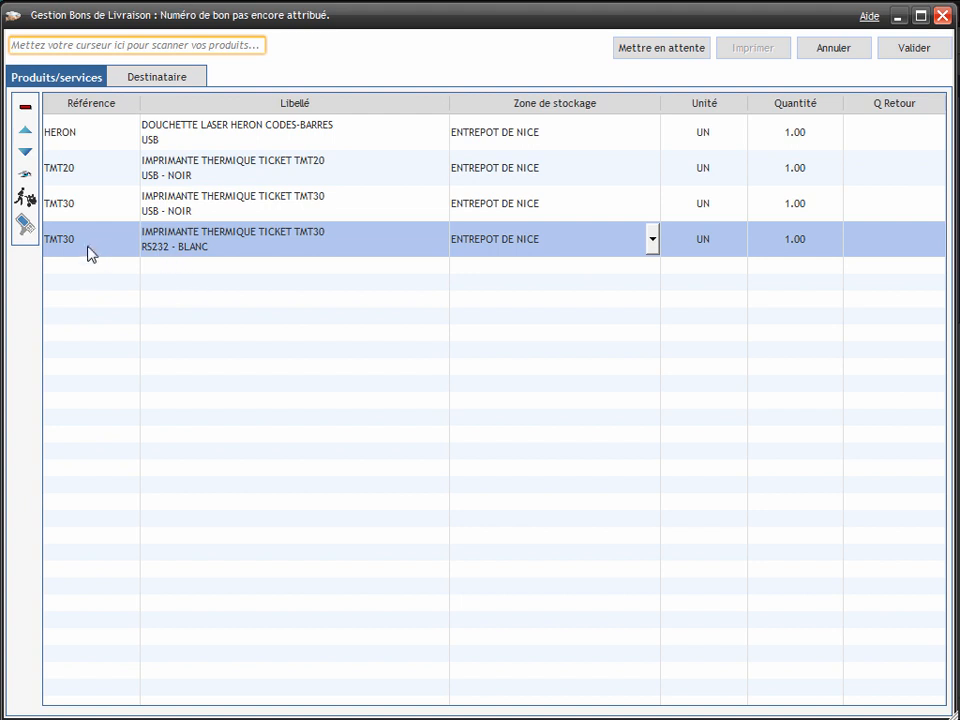
Add another TMT30 printer on the next empty line by searching the reference "TM", choosing the USB - NOIR variant
left_click(69, 270)
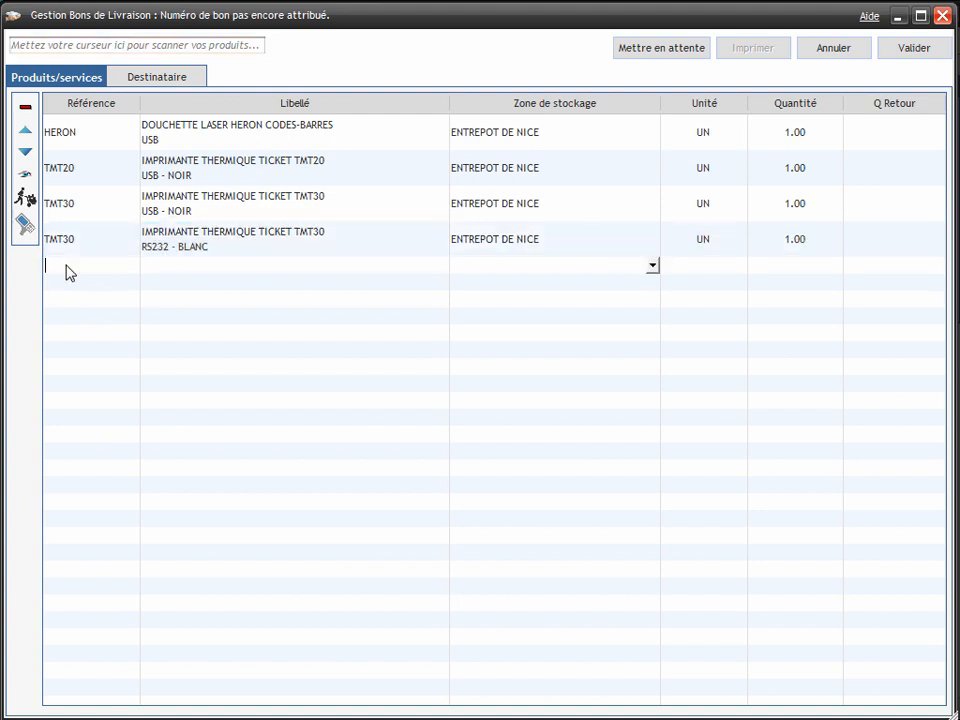
type("TM")
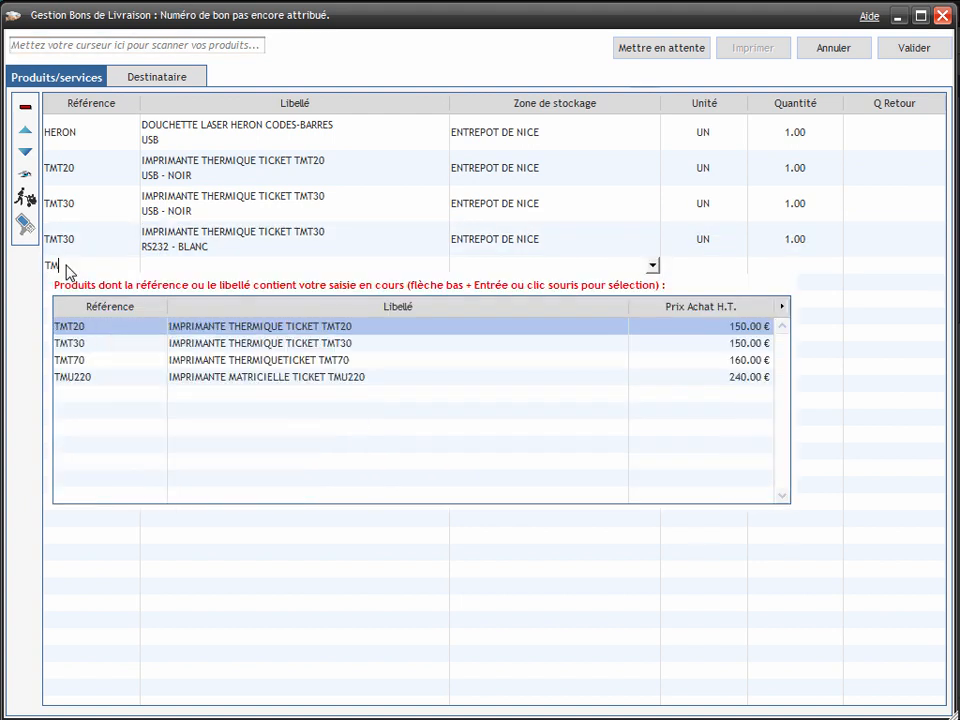
left_click(226, 345)
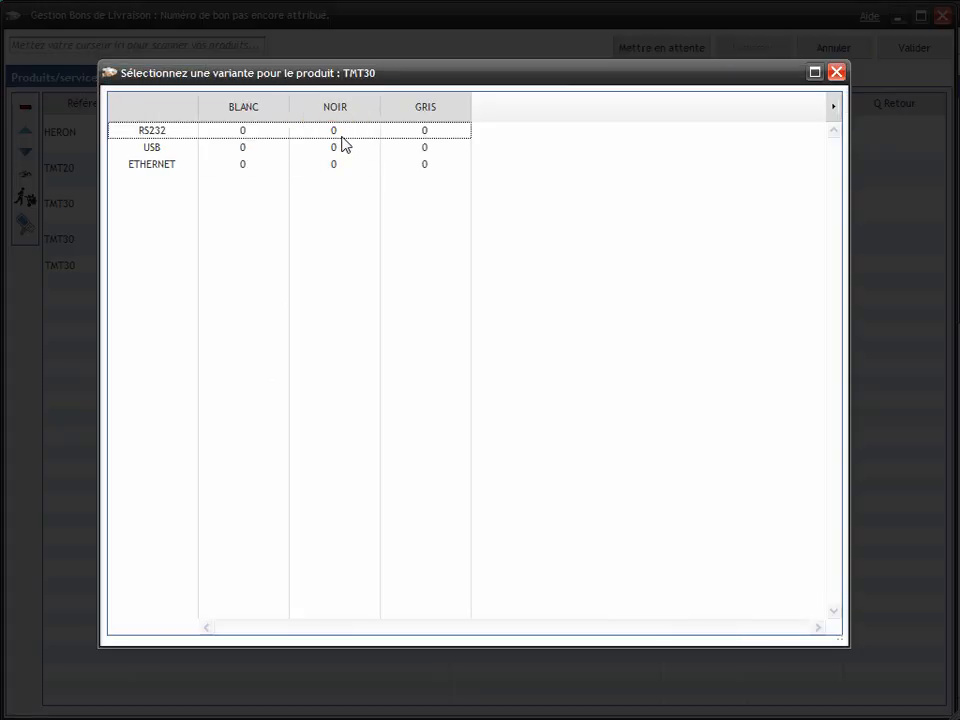
double_click(333, 150)
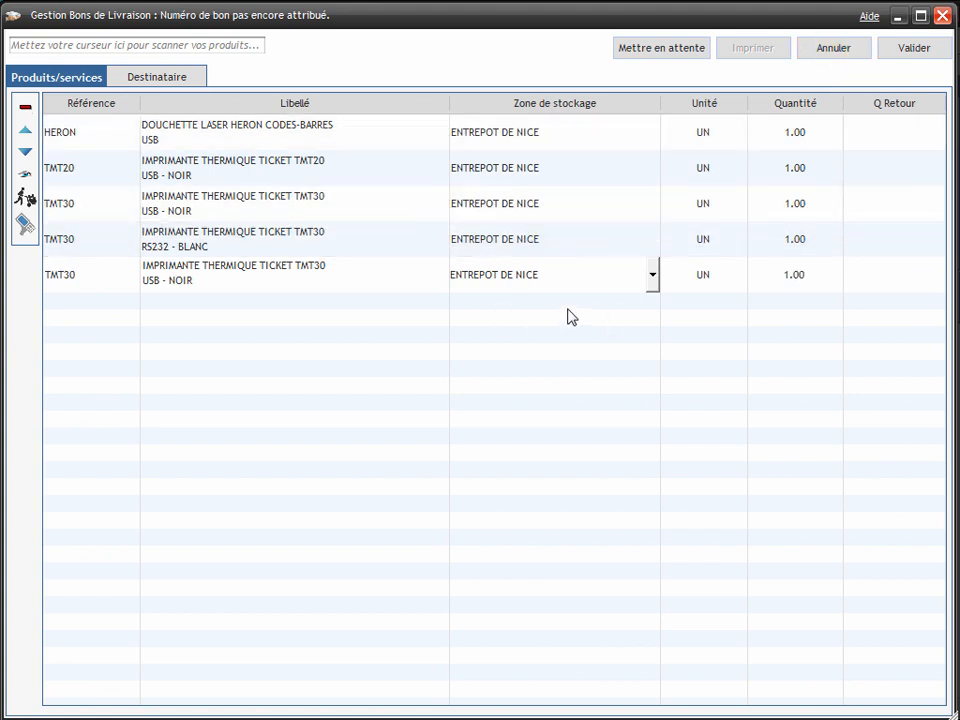
Set the last TMT30 line's storage zone to ENTREPOT DE MARSEILLE and validate the delivery note
left_click(518, 279)
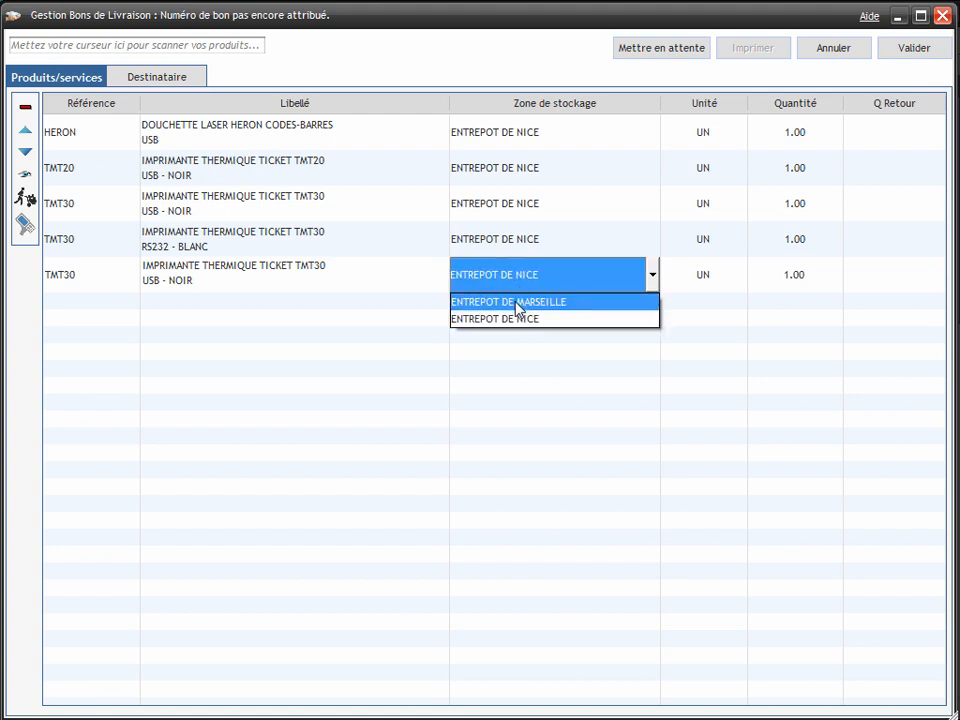
left_click(516, 301)
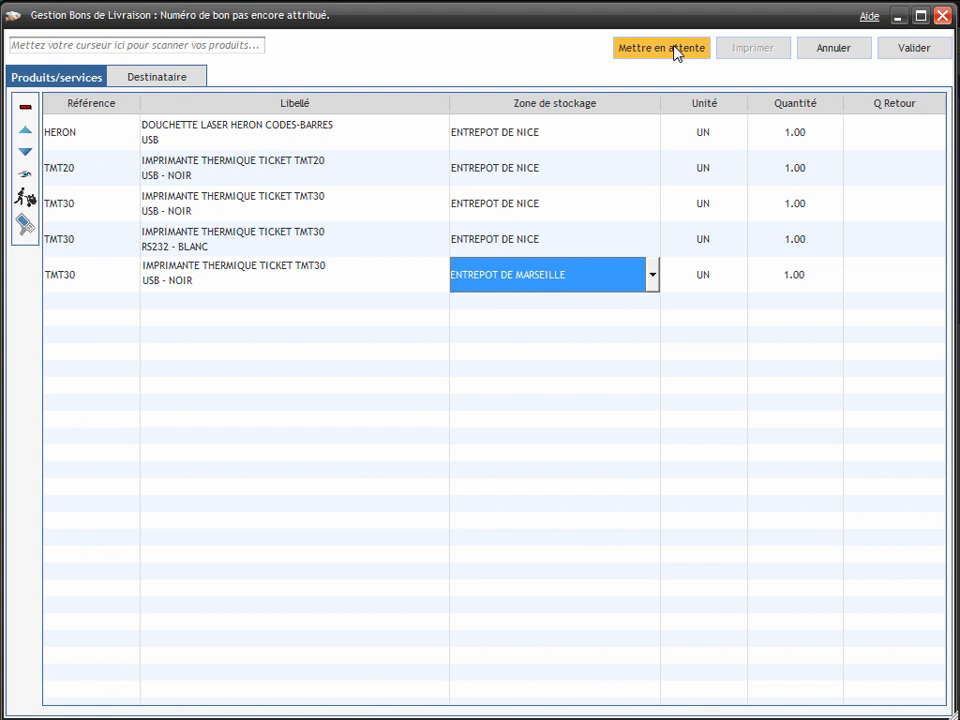
left_click(913, 52)
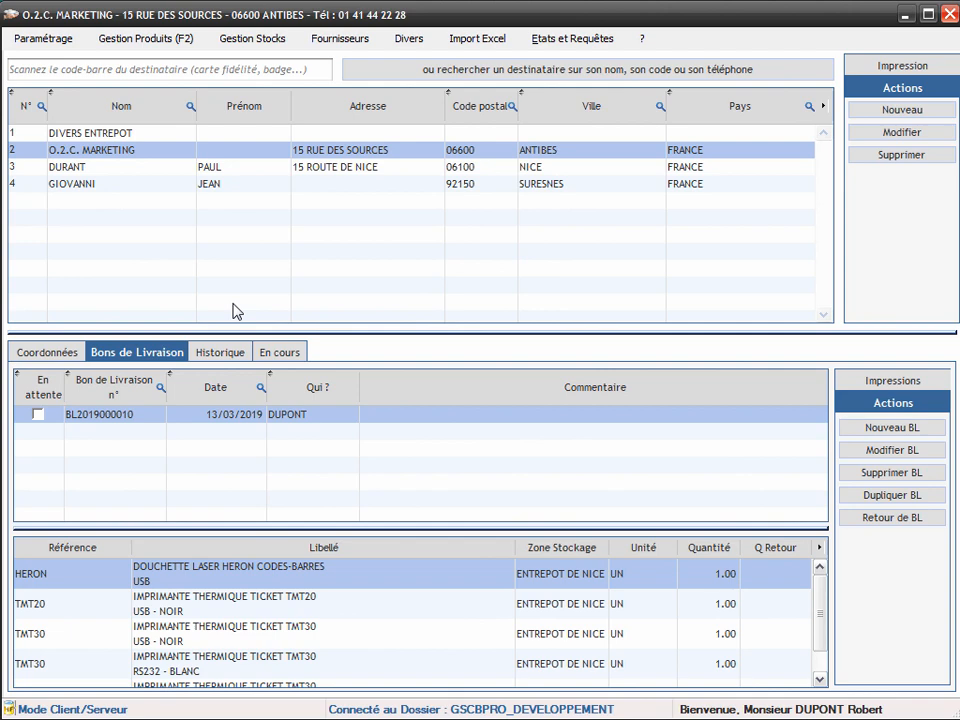
Record a goods issue outside the delivery note cycle for the TMT30 USB - BLANC from ENTREPOT DE NICE, raising the quantity above one
left_click(243, 42)
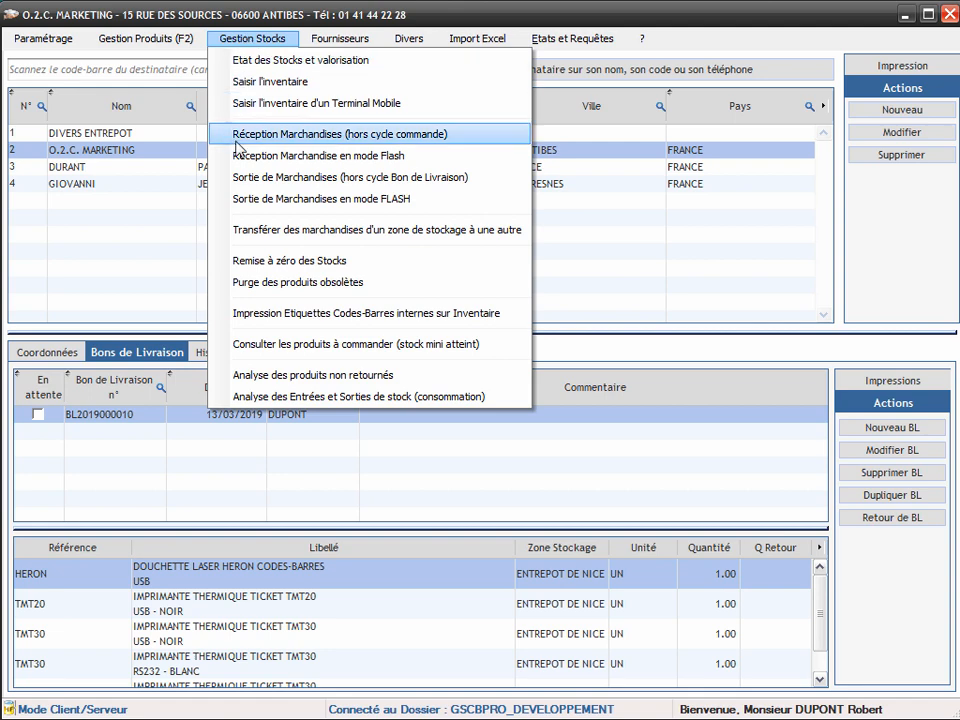
left_click(286, 180)
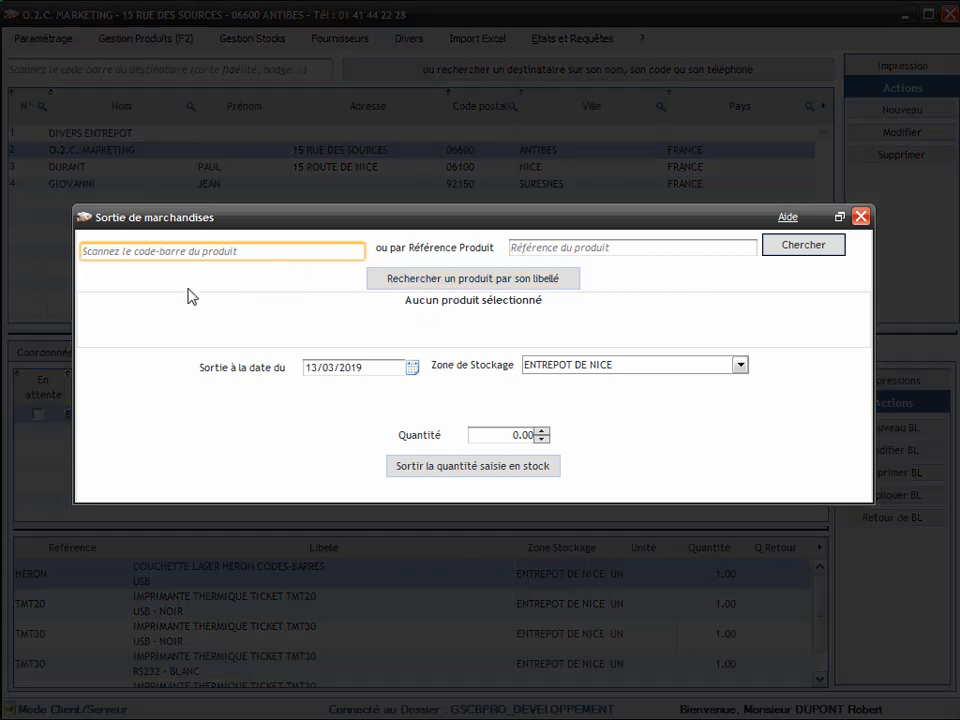
key("Return")
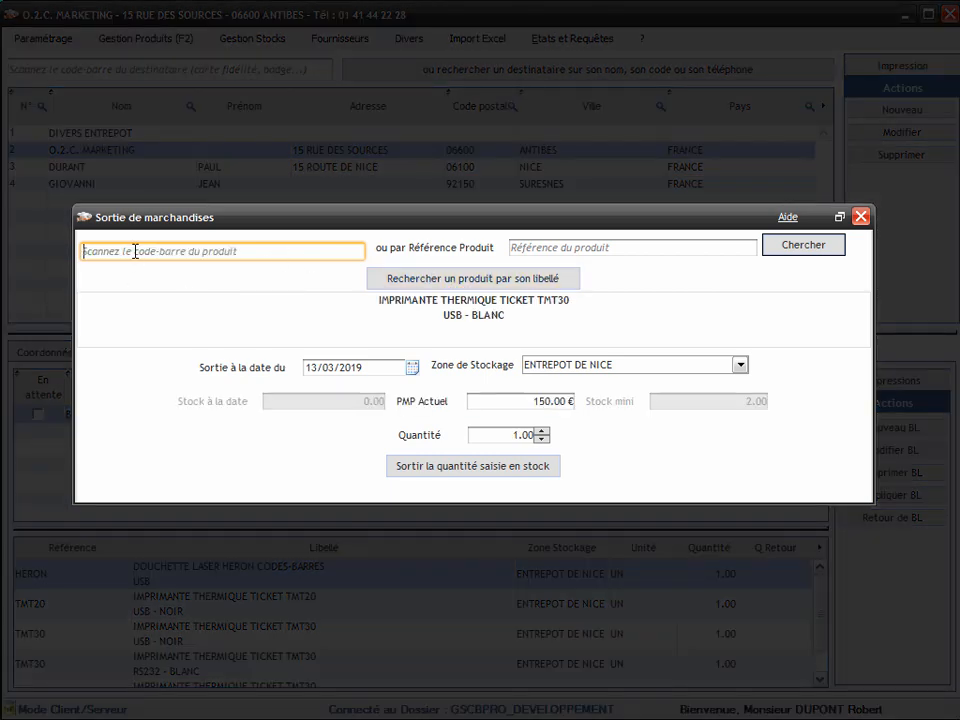
left_click(542, 431)
left_click(542, 433)
left_click(542, 433)
left_click(491, 468)
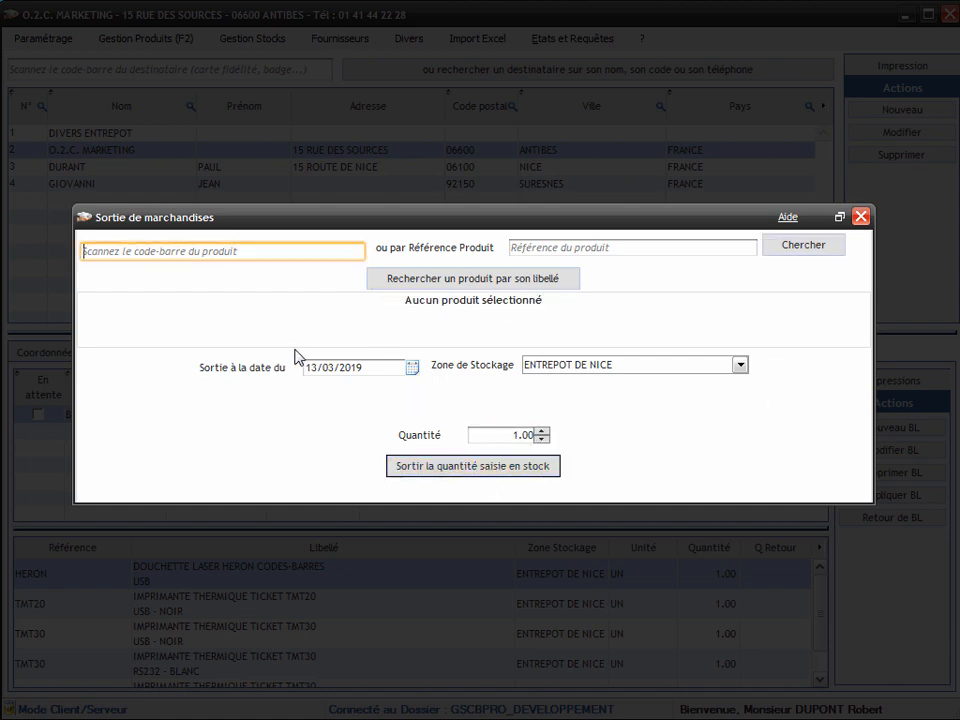
Issue several TMT30 USB - NOIR printers from ENTREPOT DE NICE by barcode and close the goods issue window
key("Return")
left_click(541, 432)
left_click(541, 432)
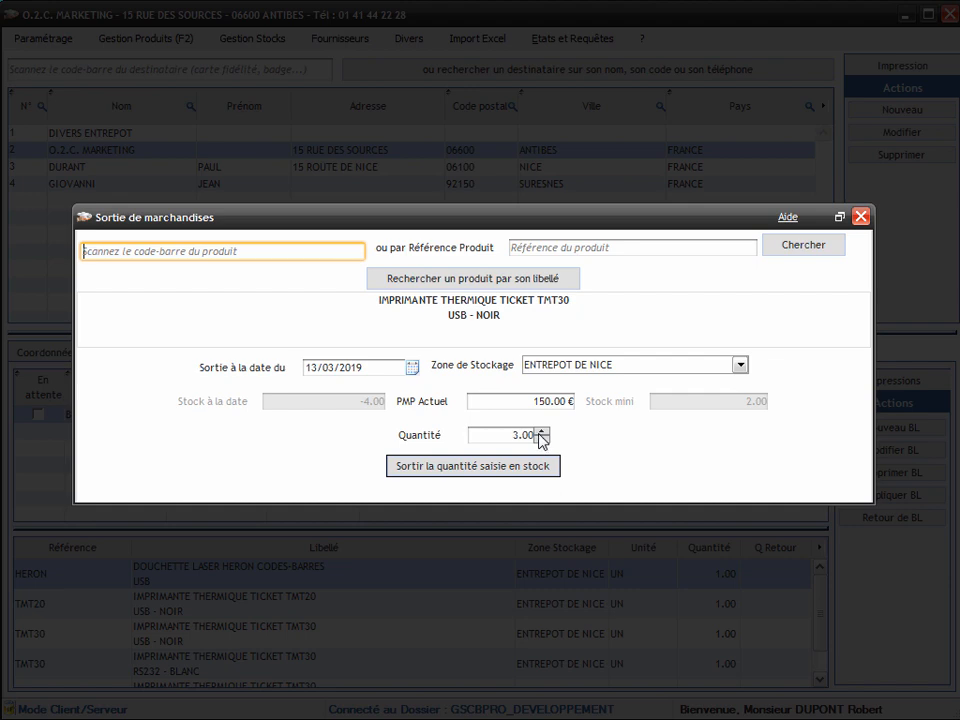
left_click(541, 432)
left_click(489, 467)
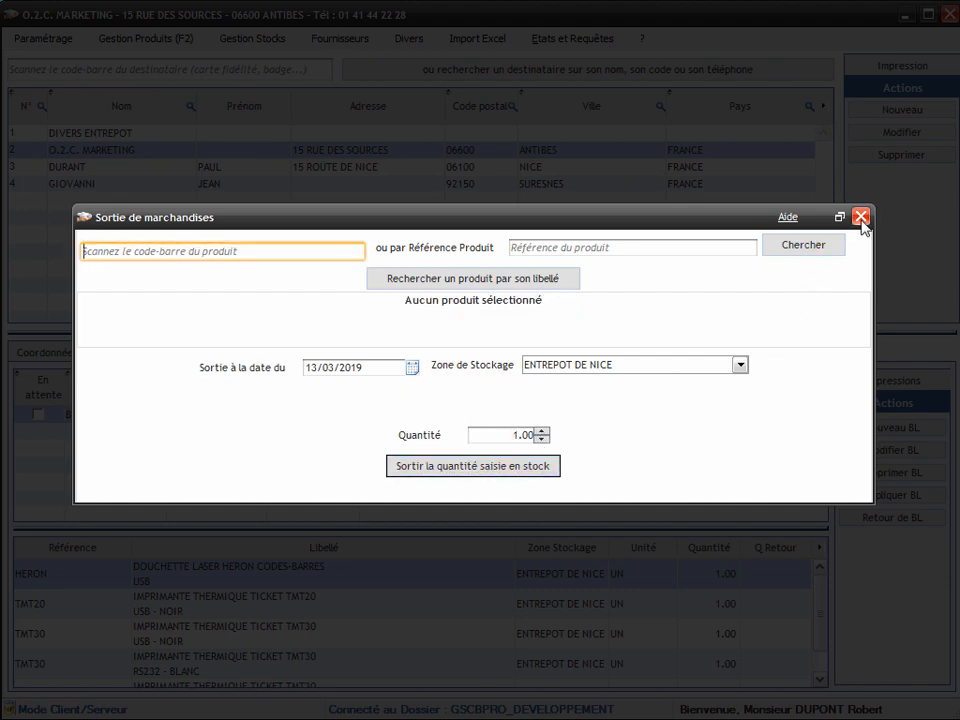
left_click(861, 219)
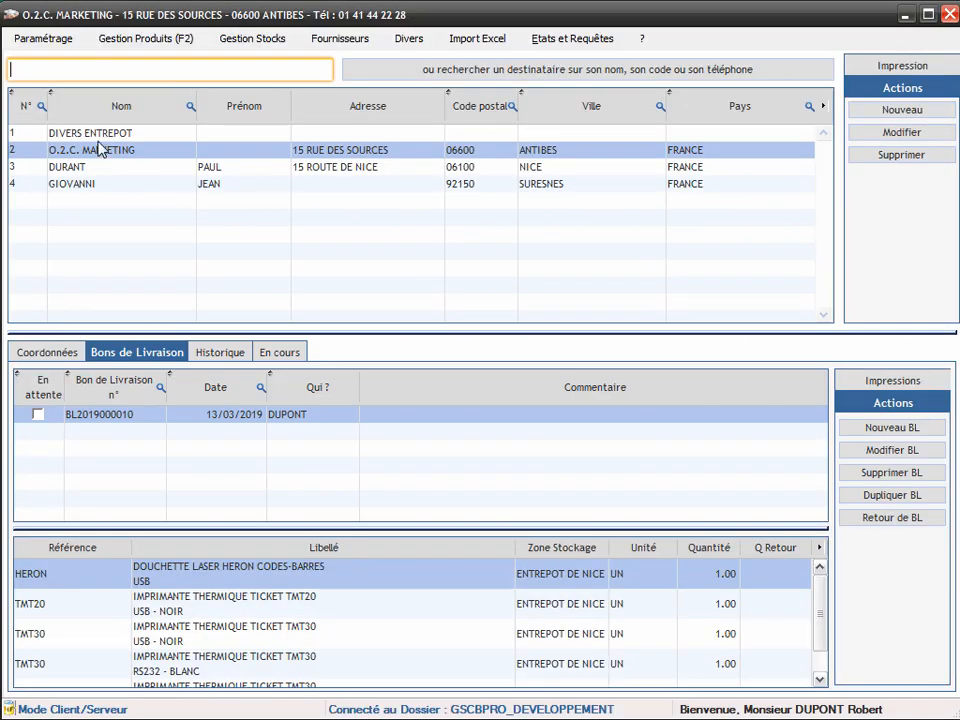
Issue products from stock one unit per scan in FLASH mode by entering their barcodes, and close the window
left_click(256, 40)
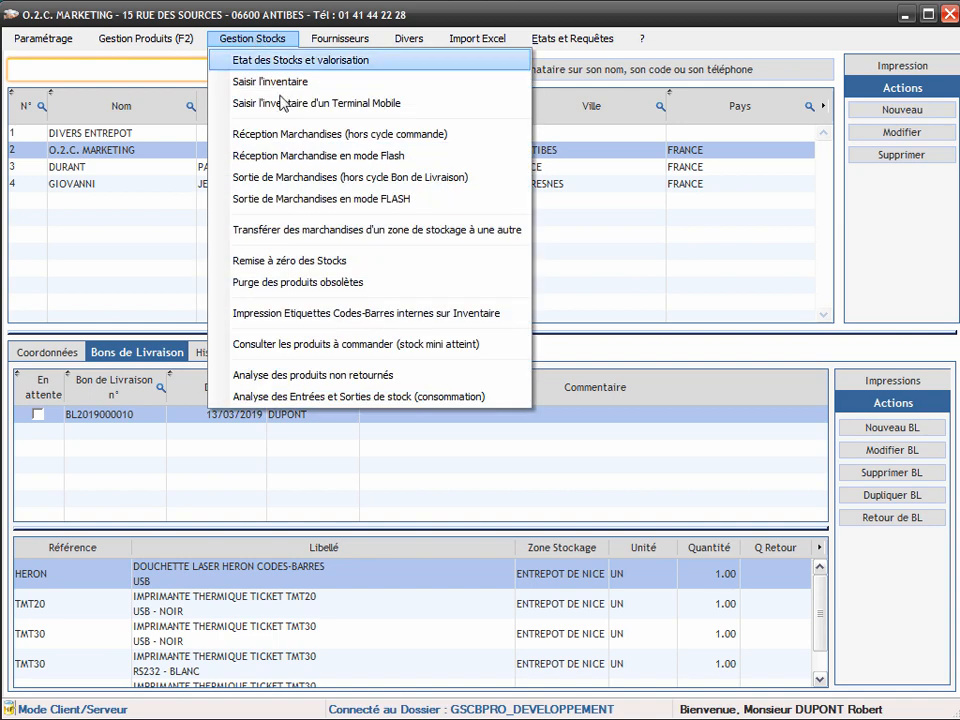
left_click(310, 204)
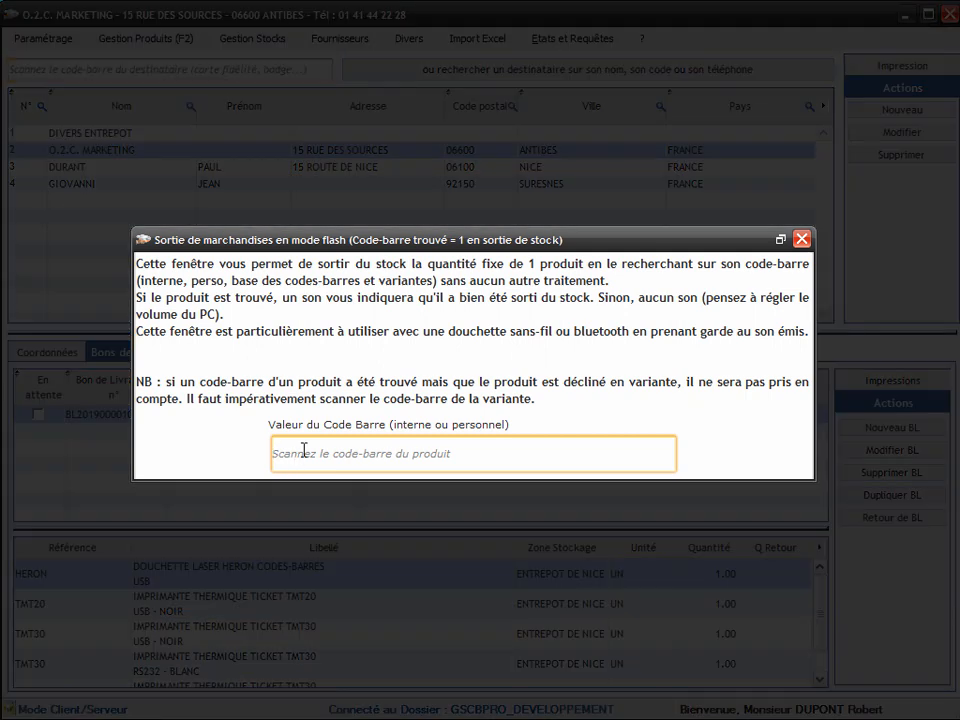
type("21902813")
key("Return")
type("3259")
key("Return")
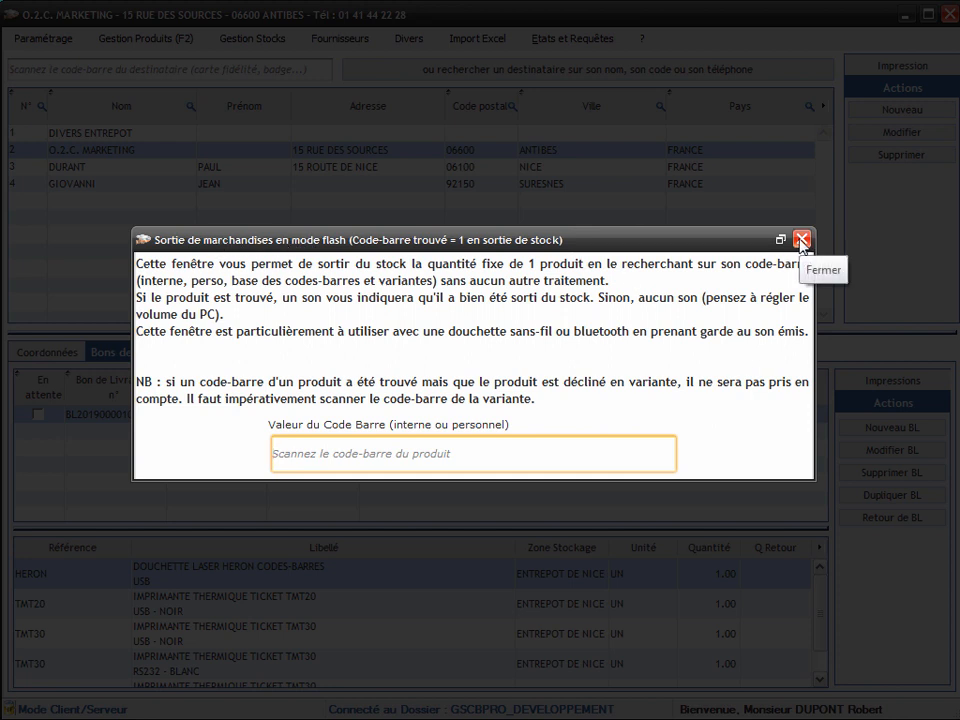
left_click(801, 240)
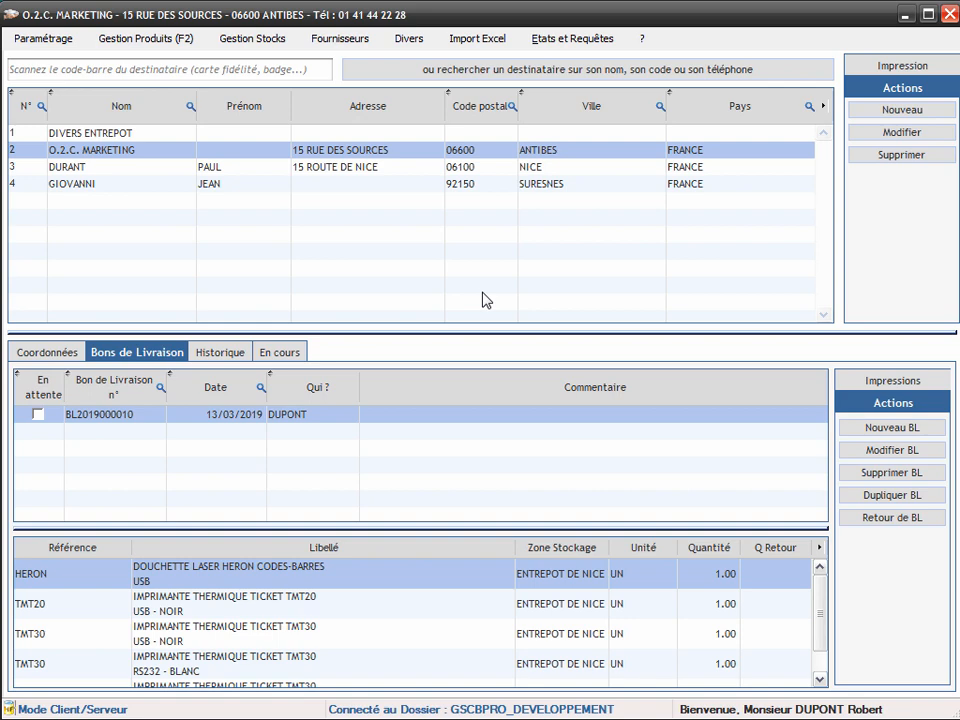
Start a new purchase order for the supplier O.2.C. MARKETING
left_click(330, 40)
left_click(343, 62)
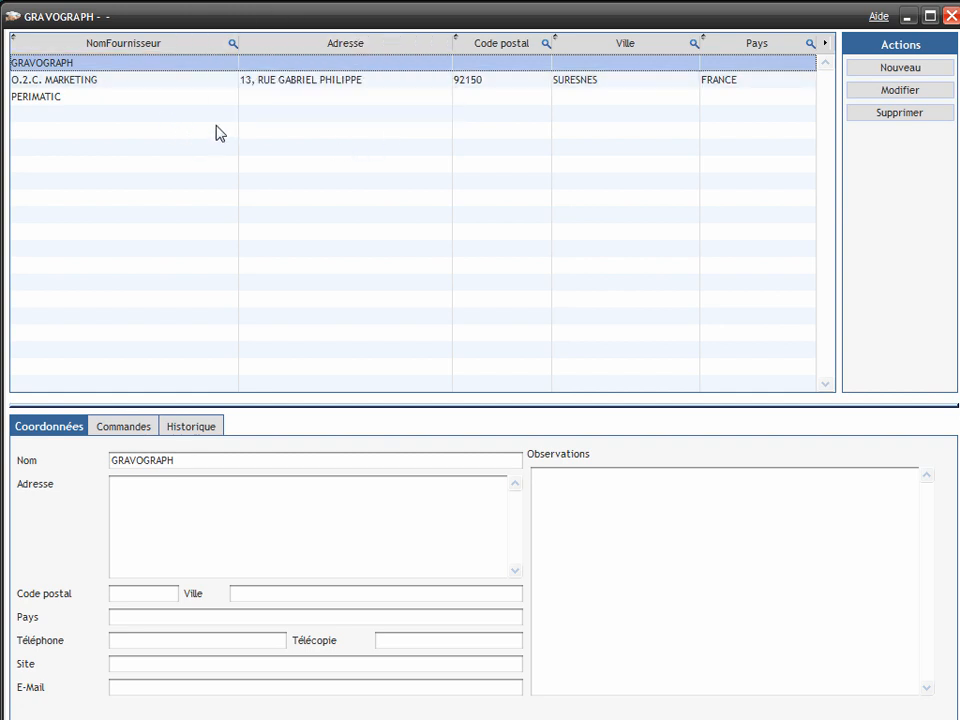
left_click(136, 432)
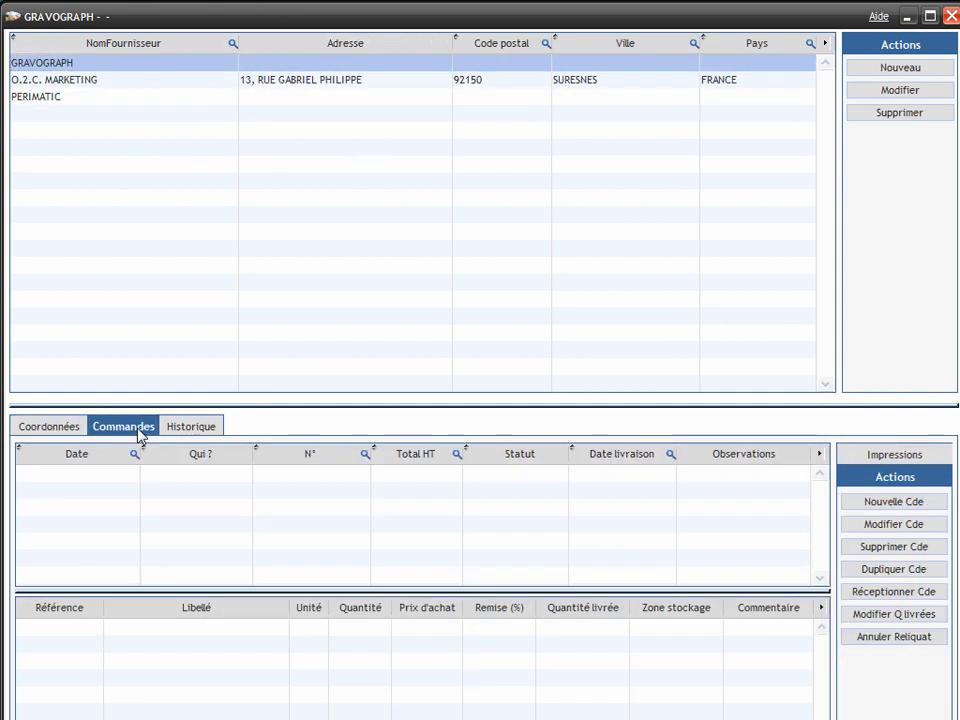
left_click(302, 80)
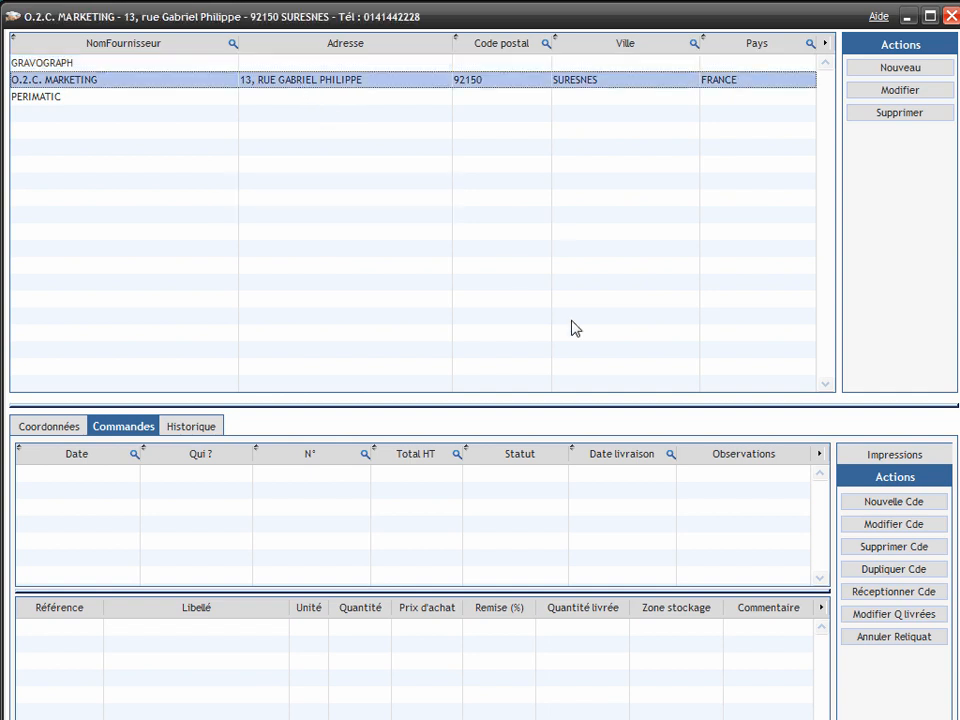
left_click(884, 505)
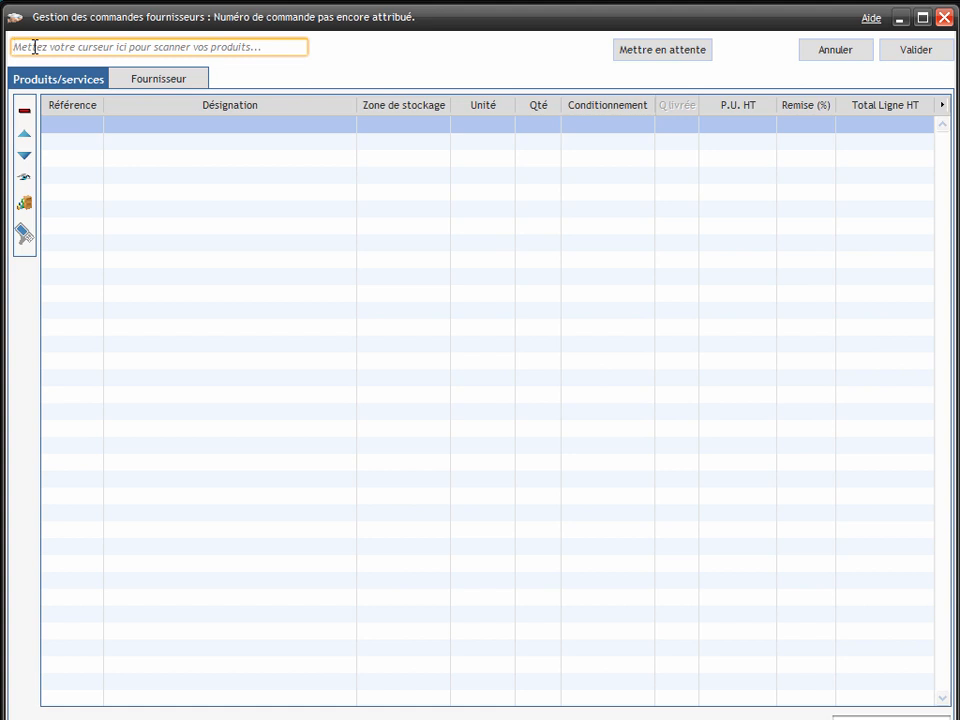
Add CHUTE 300 200 5 PLEXIGLASS NOIR and three TMT30 thermal printer lines to the supplier order by barcode
type("C1U1LO300L")
key("Return")
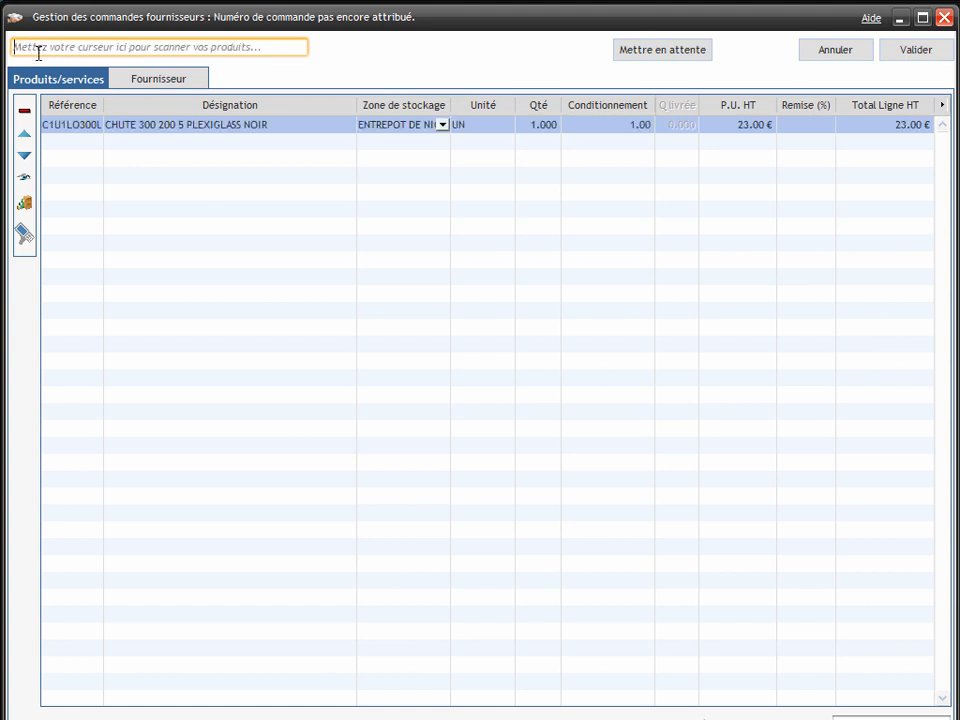
type("TMT30")
key("Return")
type("TMT30")
key("Return")
type("TMT30")
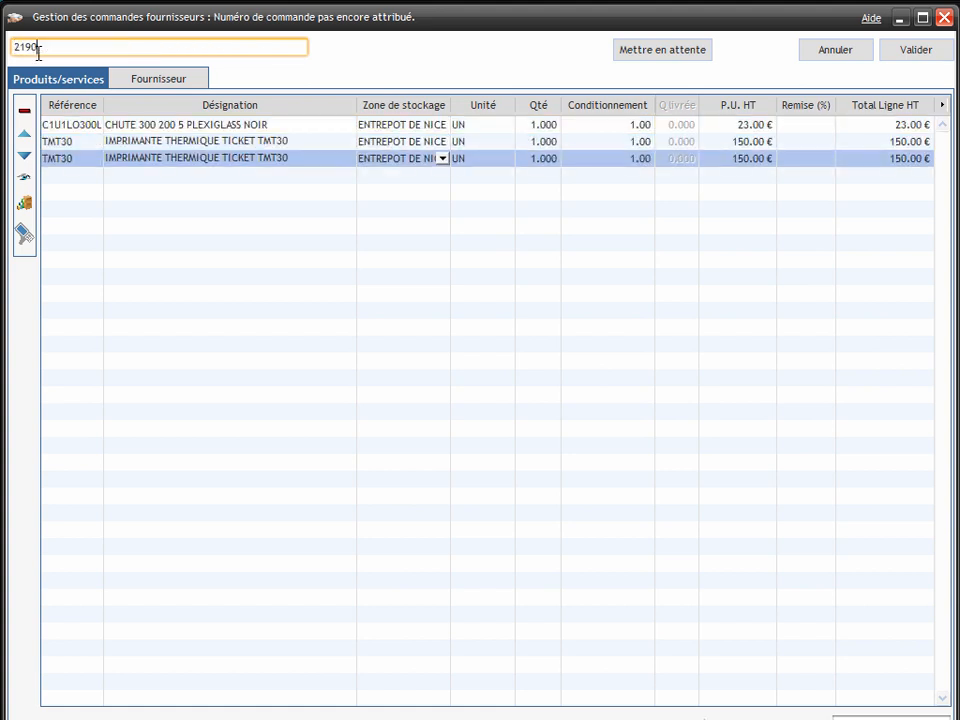
key("Return")
Set the ordered quantities to 10 for the CHUTE, 15 for the first TMT30 and 20 for the last TMT30, and validate the order
key("Tab")
key("Tab")
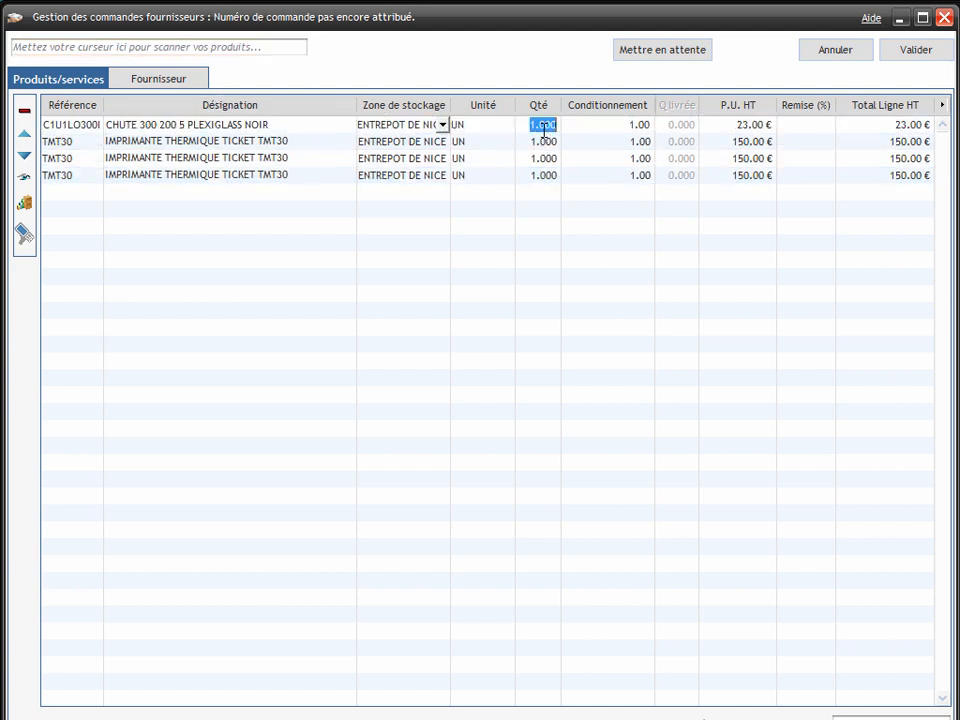
type("10")
left_click(546, 147)
type("15")
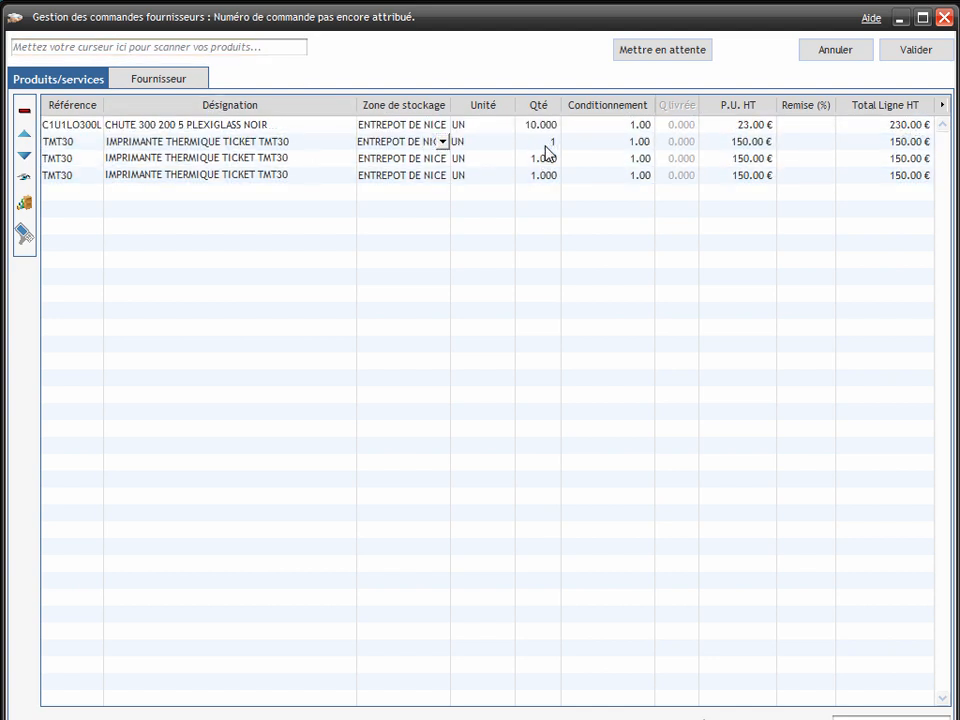
left_click(539, 177)
type("20")
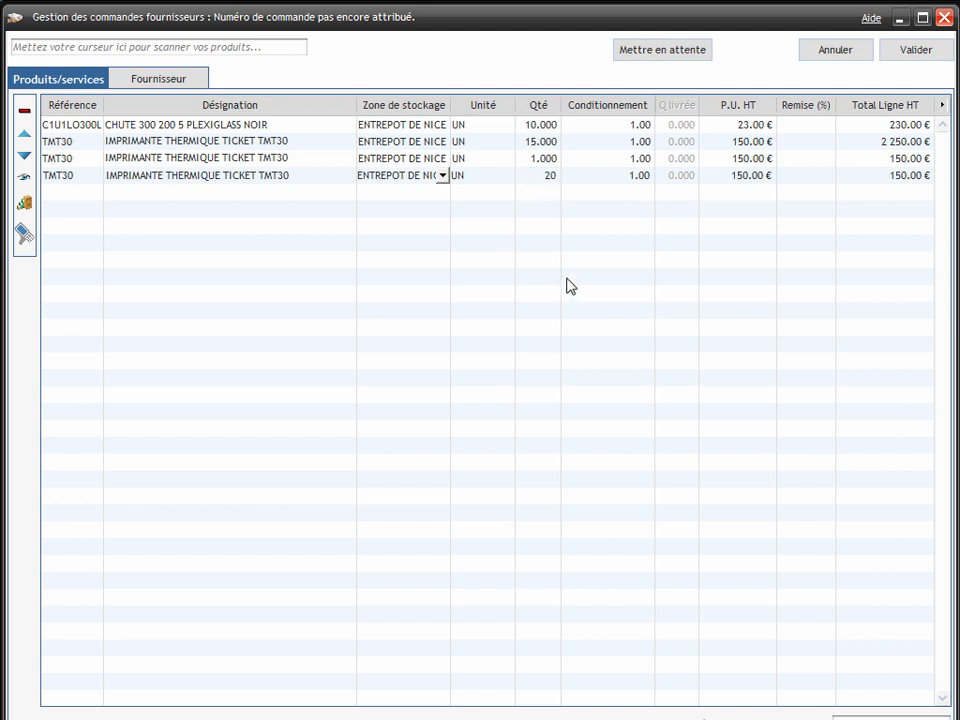
key("Return")
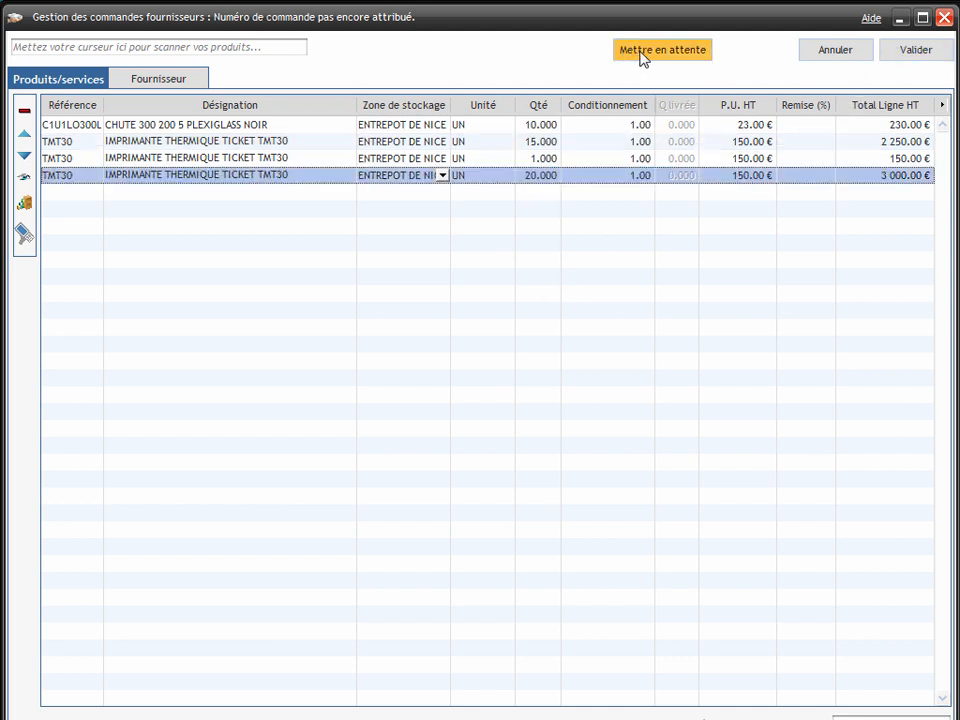
left_click(921, 55)
left_click(516, 417)
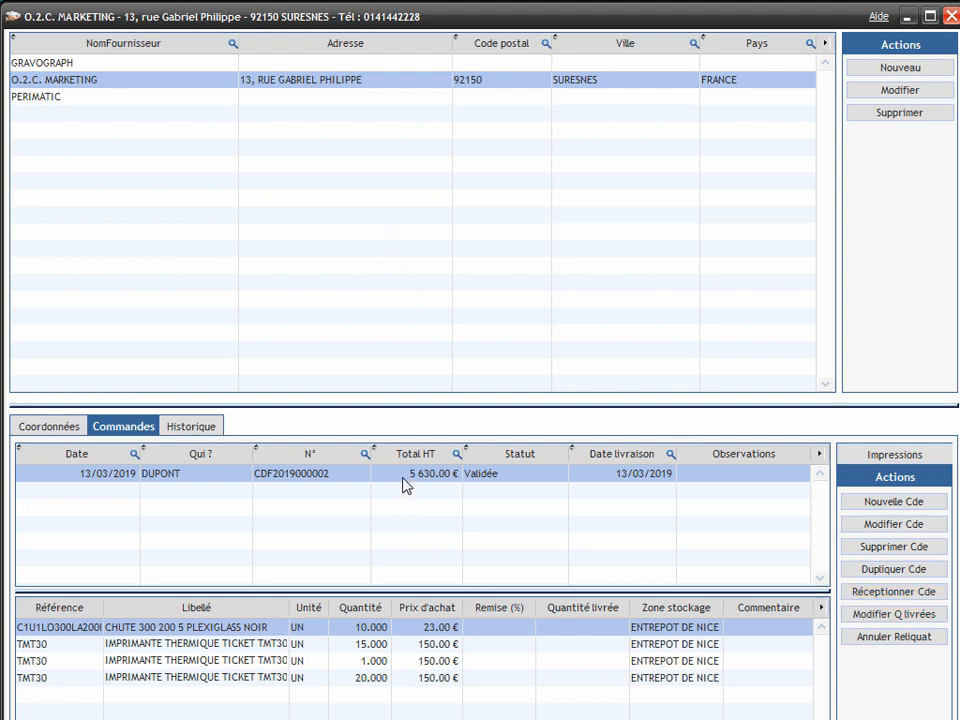
Receive all lines of the validated O.2.C. MARKETING supplier order into stock, and close the supplier window
left_click(879, 598)
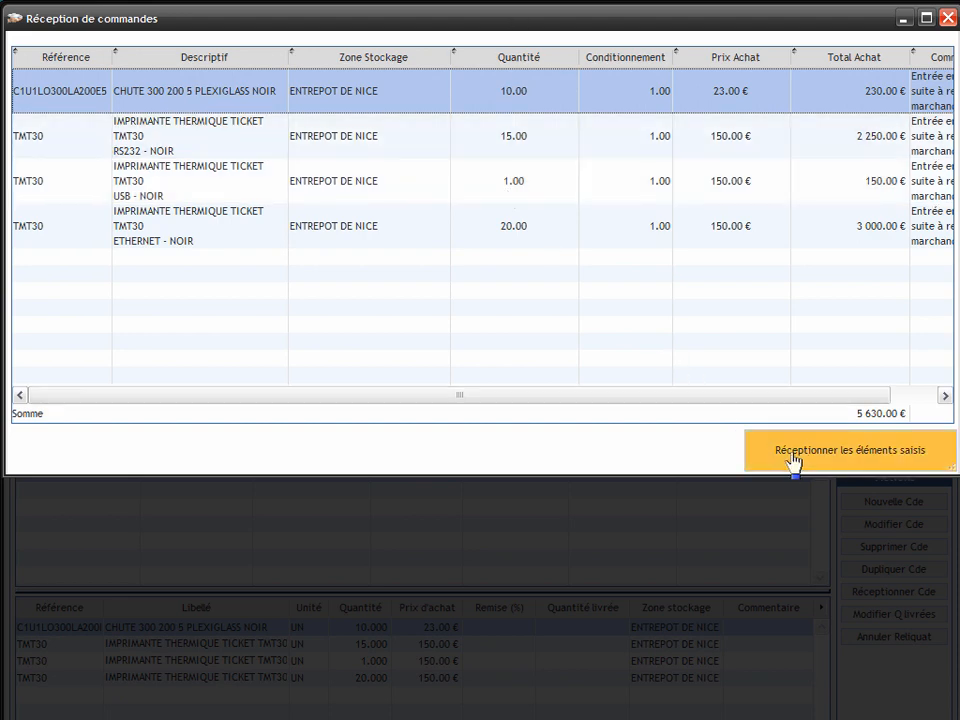
left_click(801, 452)
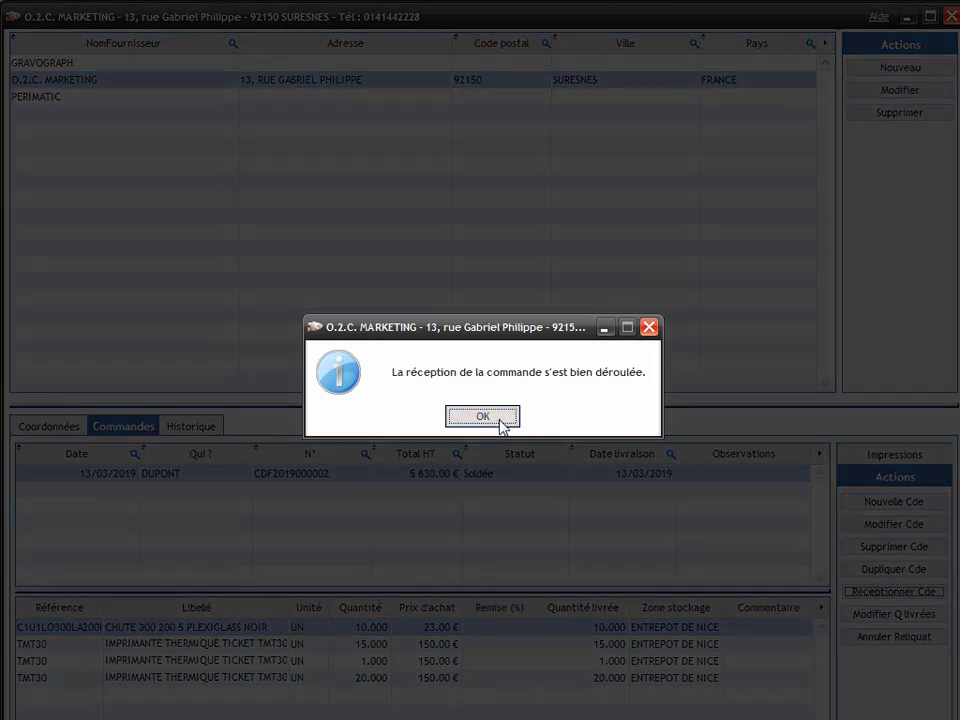
left_click(501, 421)
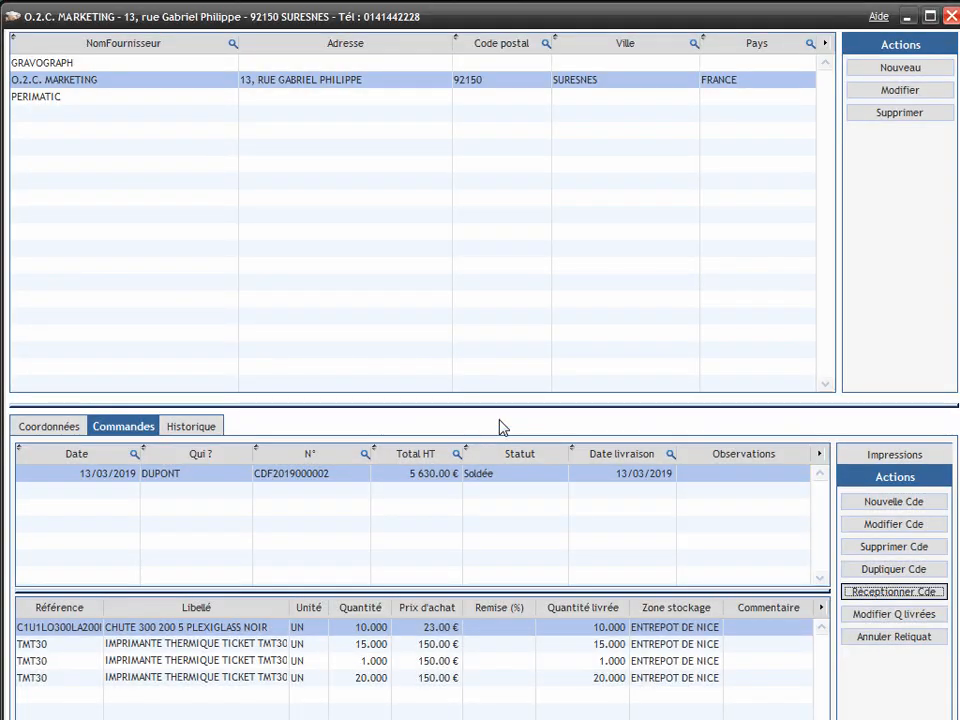
left_click(949, 17)
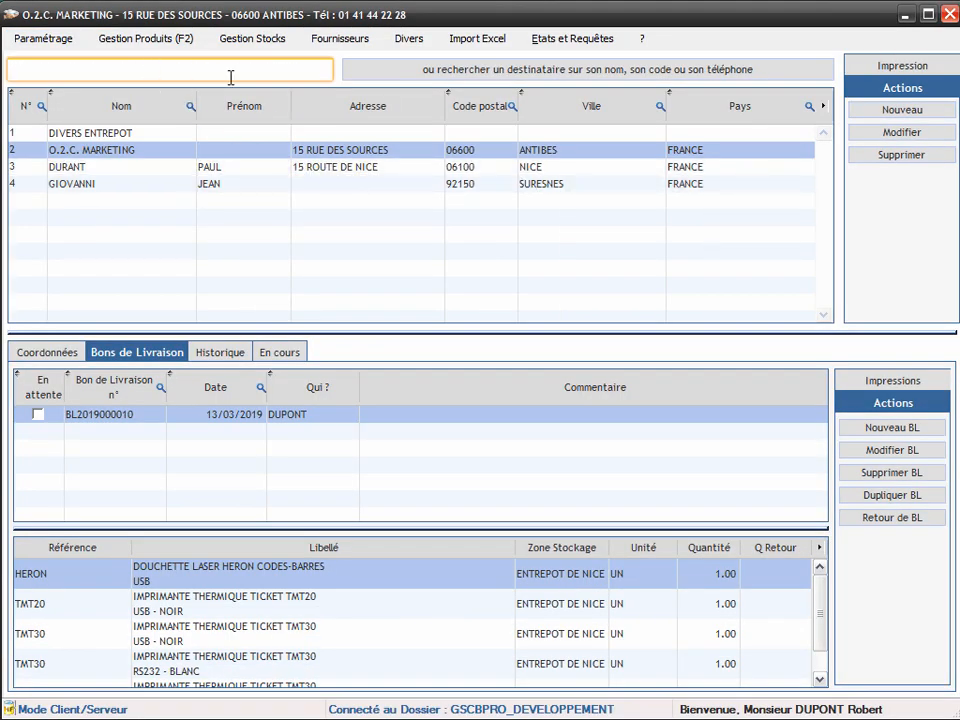
Review the stock movements of HERON and TMT30 in product management, checking TMT30 for ENTREPOT DE NICE and ENTREPOT DE MARSEILLE
left_click(174, 42)
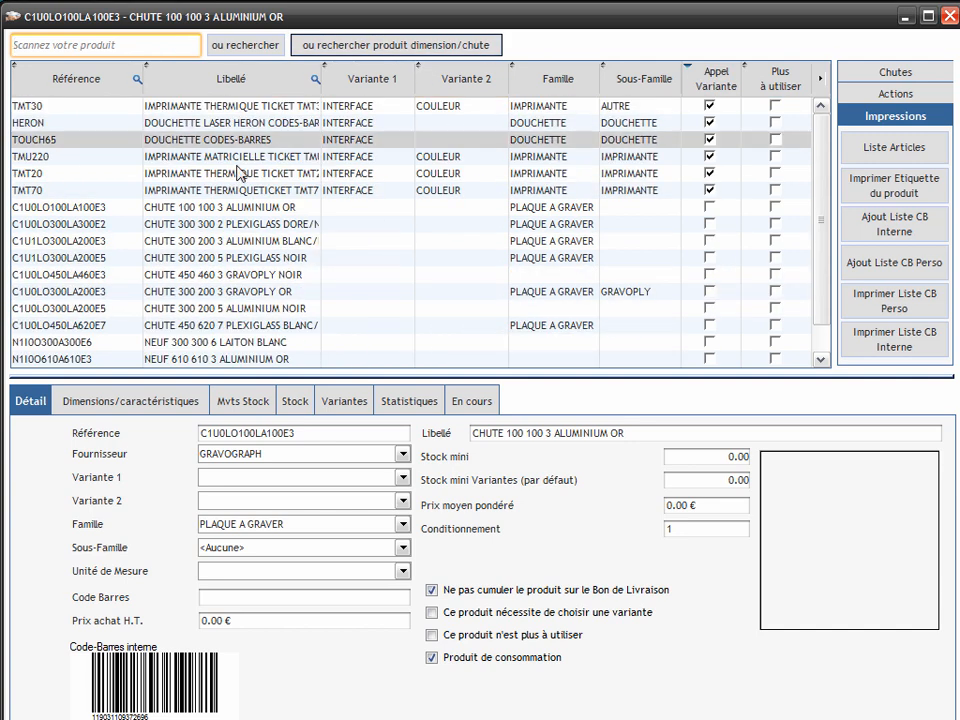
left_click(190, 122)
left_click(249, 402)
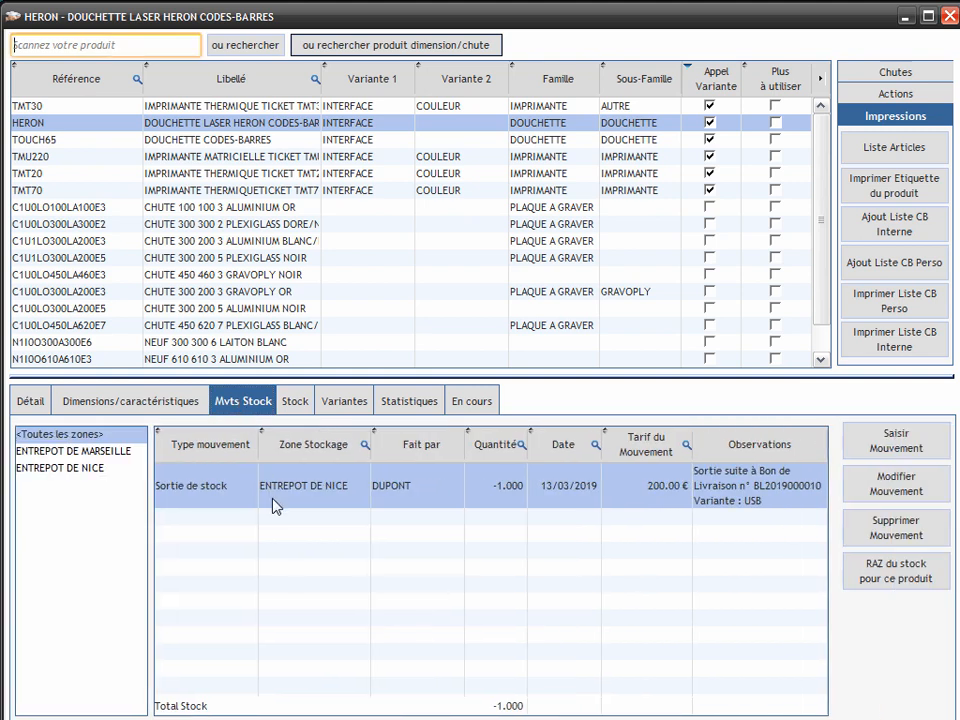
left_click(214, 108)
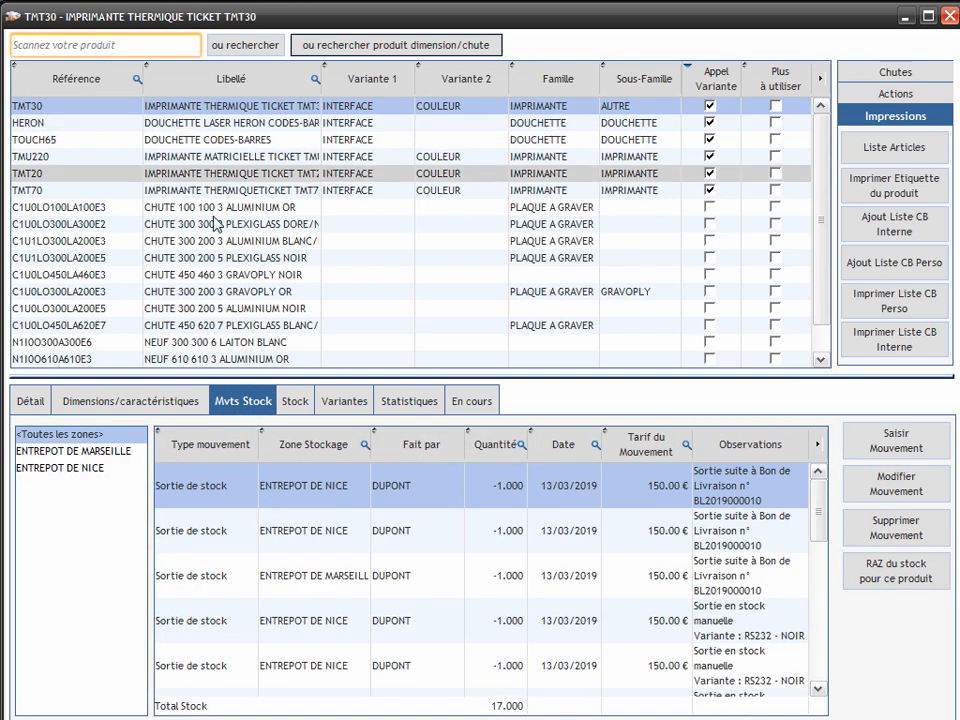
left_click(72, 451)
left_click(75, 467)
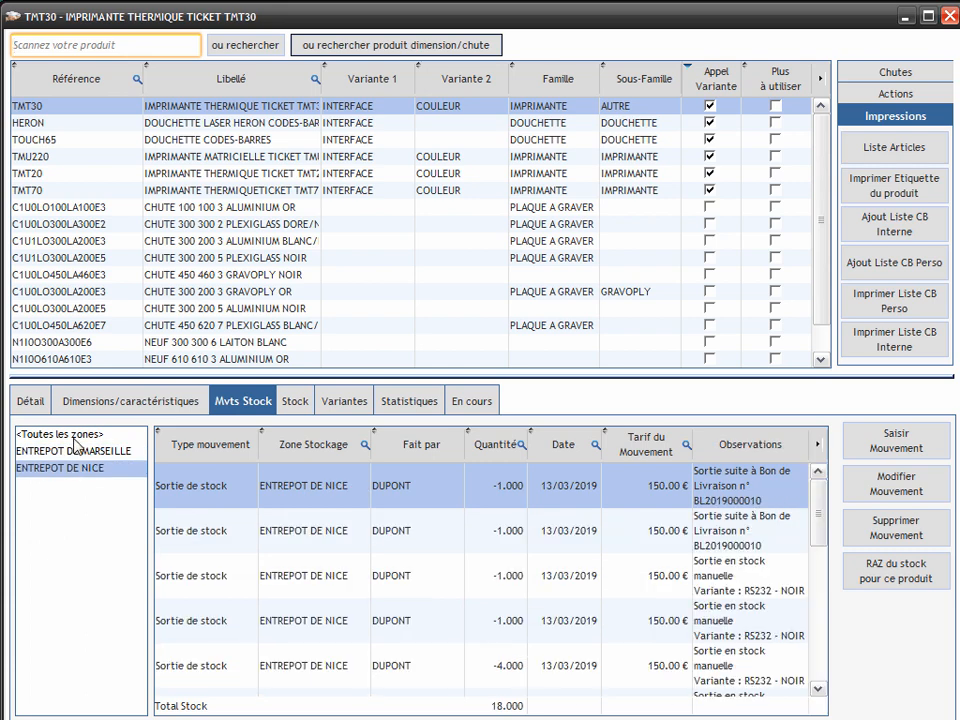
left_click(75, 450)
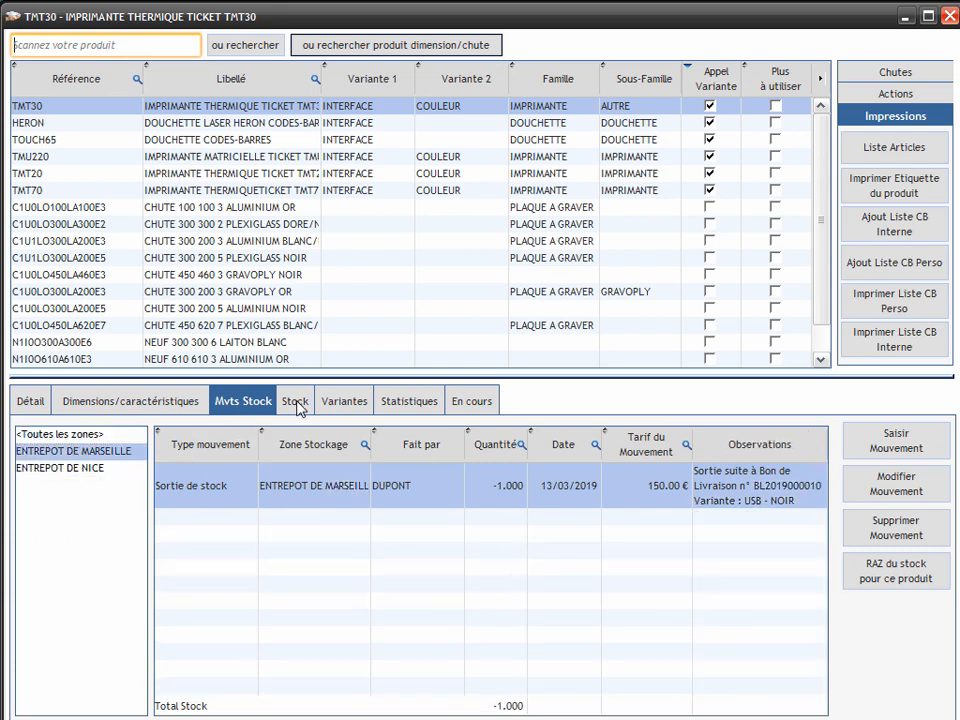
Examine the TMT30 stock across all zones by colour and interface variant, with a brief check of the HERON stock
left_click(296, 403)
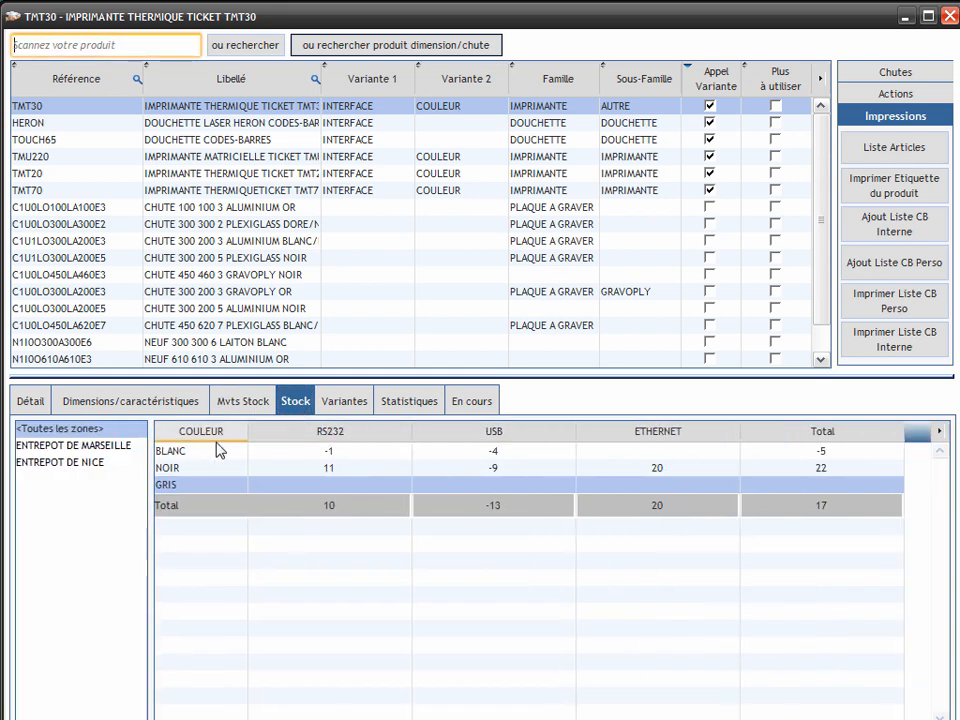
left_click(210, 156)
left_click(213, 123)
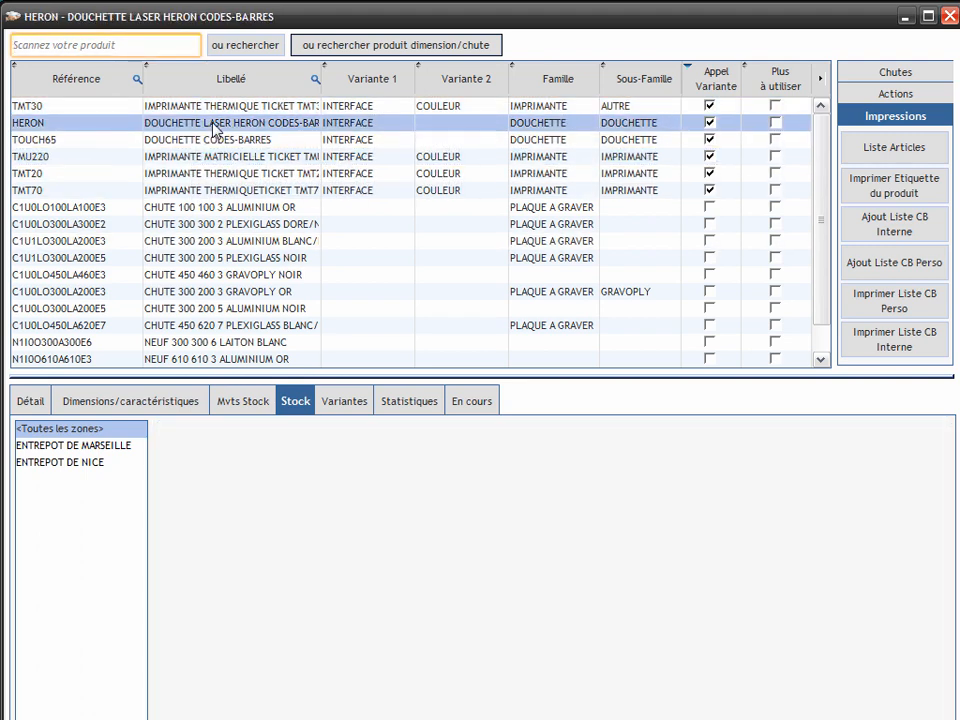
left_click(294, 106)
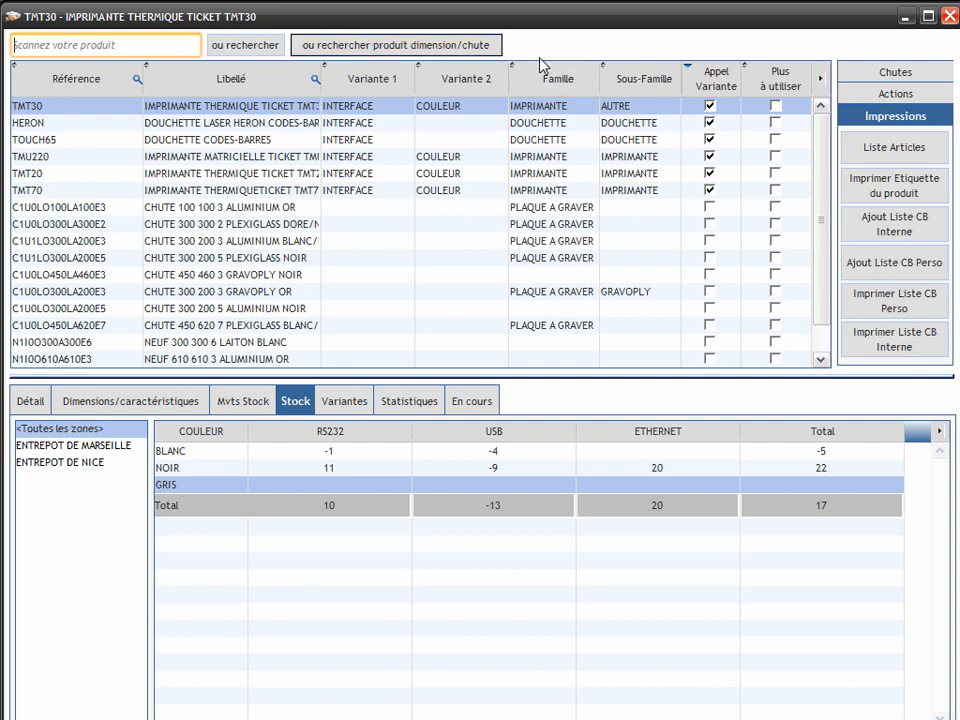
Look over the product search by dimensions, and review the company settings for login methods, mandatory user scans and dimension products
left_click(446, 52)
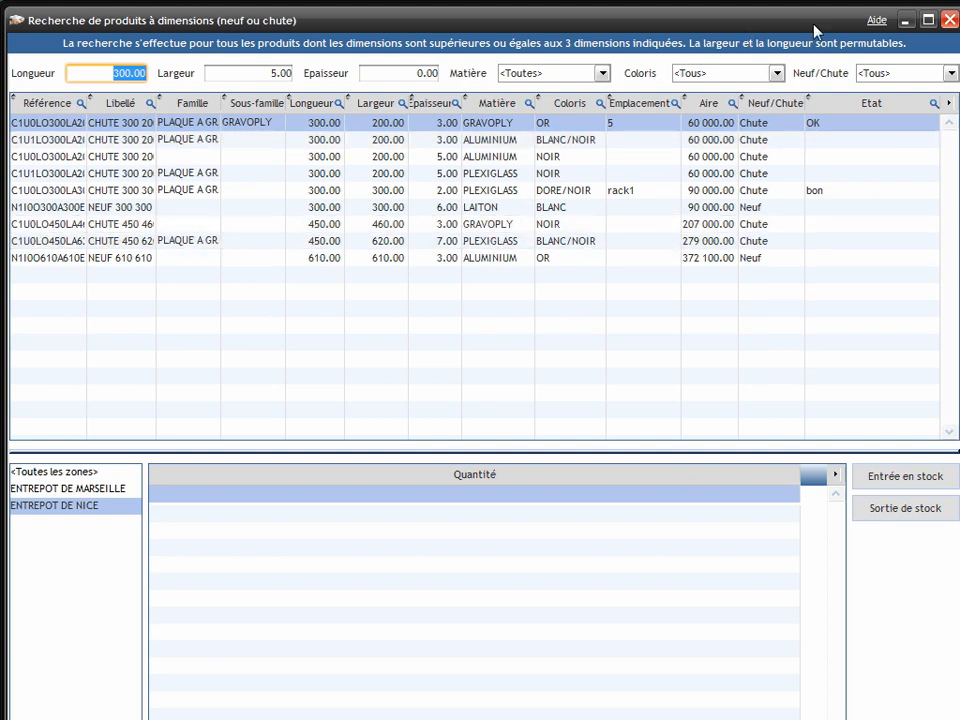
left_click(949, 21)
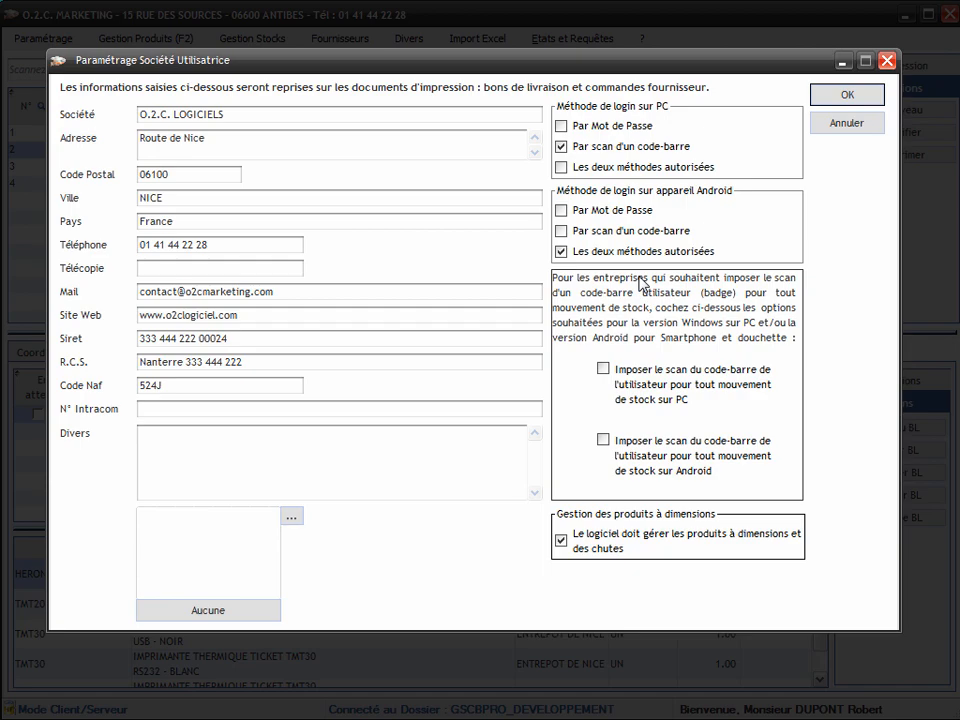
left_click(845, 98)
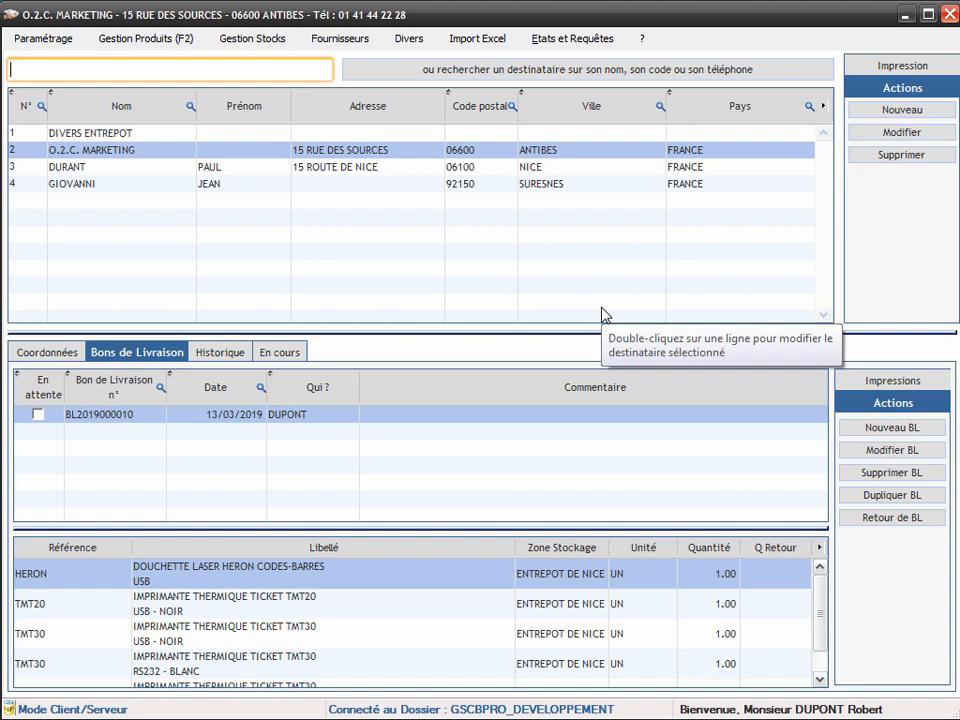
View the monthly analysis of stock entries and issues for 2019, and close it
left_click(252, 45)
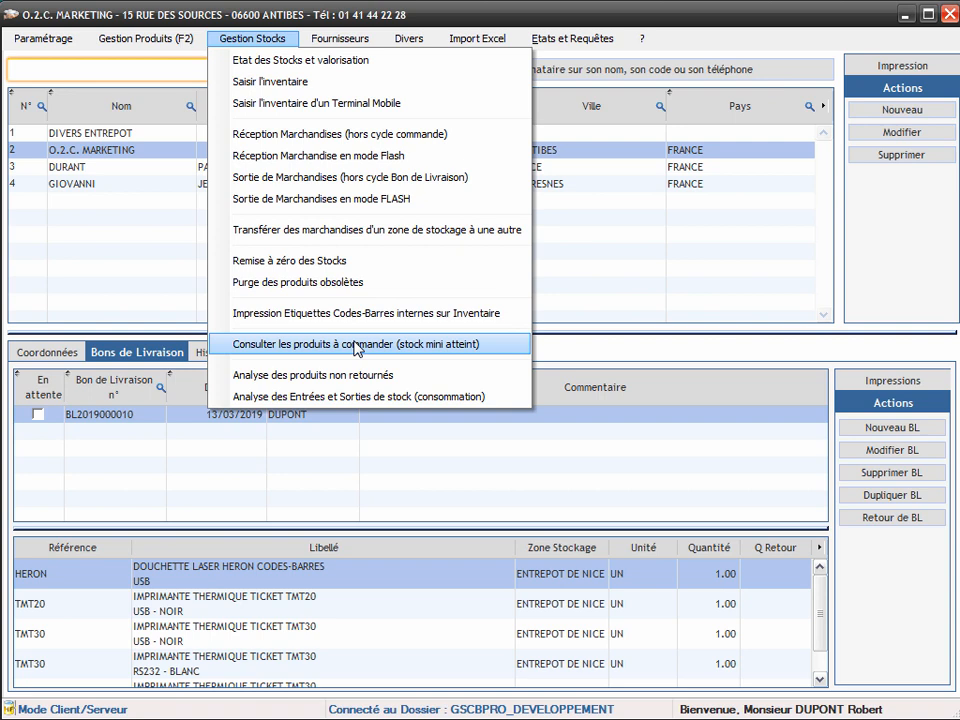
left_click(355, 397)
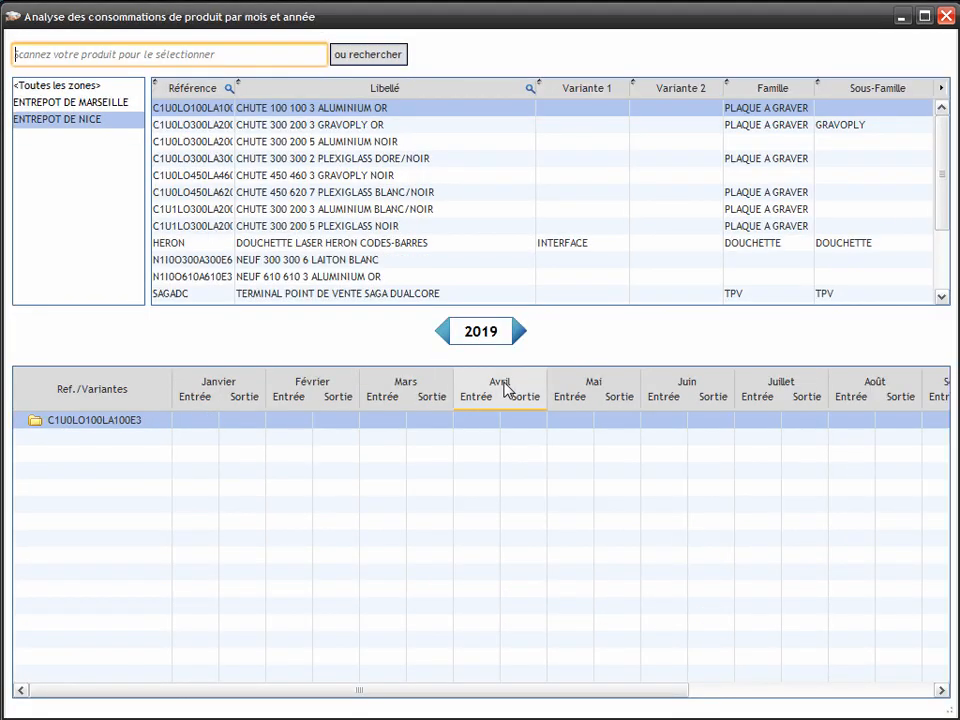
left_click(945, 16)
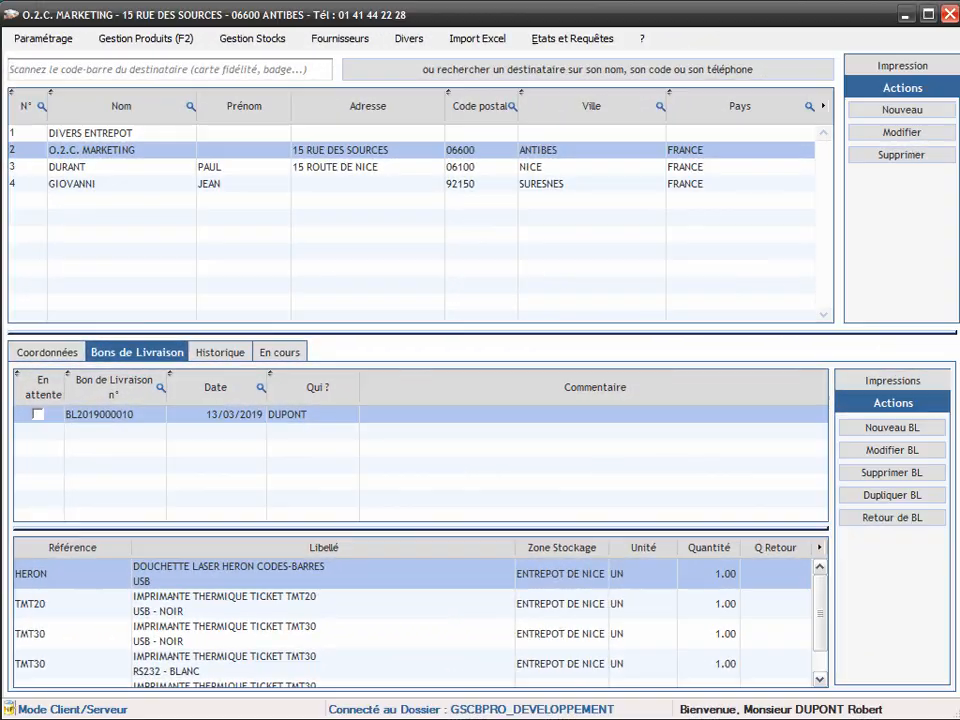